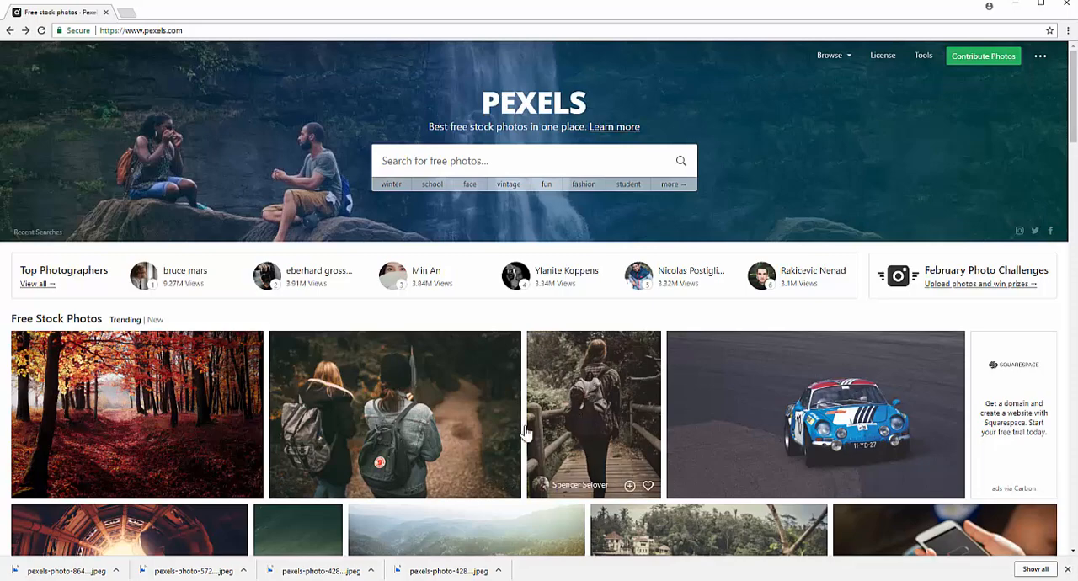
# Open the forest landscape photo with the rock pillar on Pexels and examine its license terms
pyautogui.scroll(-1, 471, 425)
pyautogui.scroll(-1, 471, 425)
pyautogui.click(453, 431)
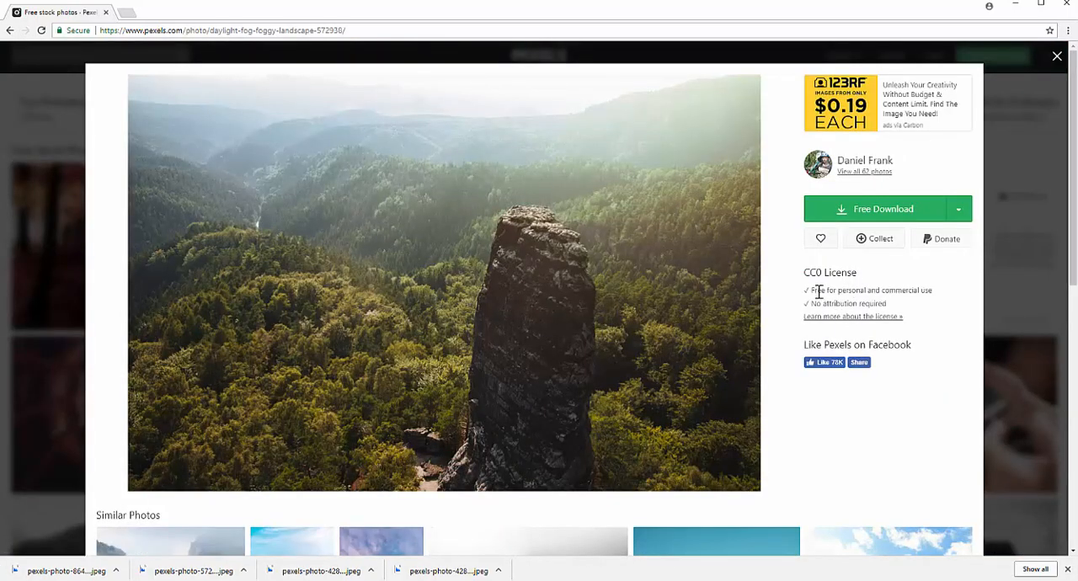
pyautogui.moveTo(819, 291)
pyautogui.mouseDown()
pyautogui.moveTo(936, 306)
pyautogui.moveTo(816, 304)
pyautogui.mouseUp()
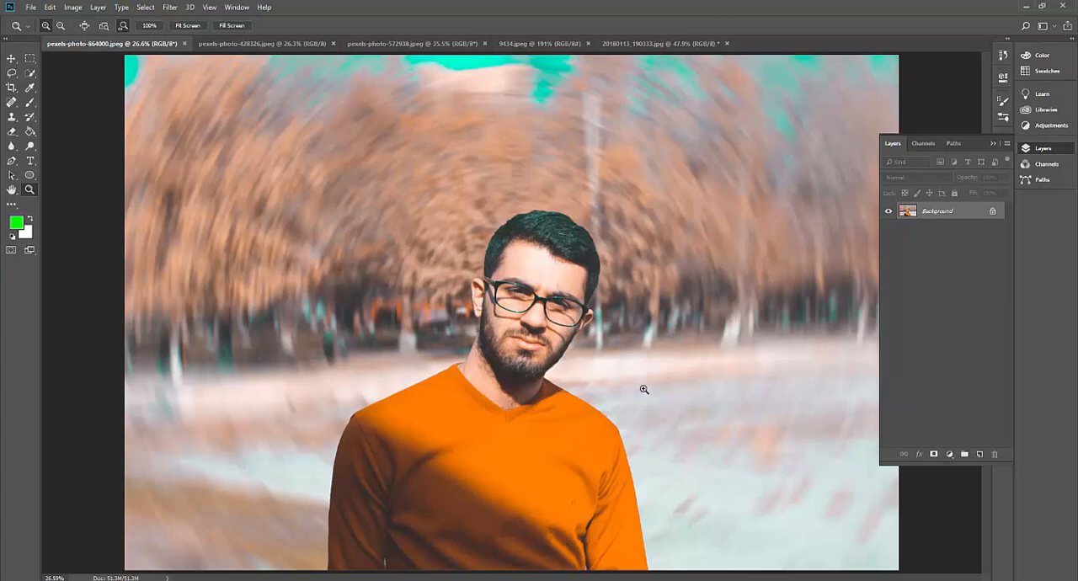
# Switch to Photoshop and look through the open images, ending on 20180113_190333.jpg
pyautogui.hotkey('ctrl', 'Tab')
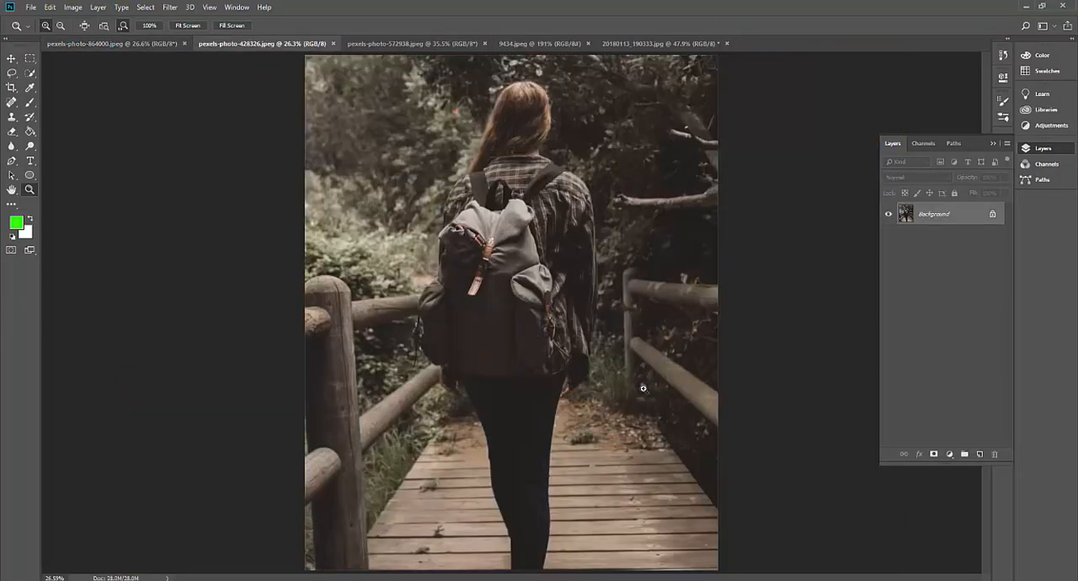
pyautogui.hotkey('ctrl', 'Tab')
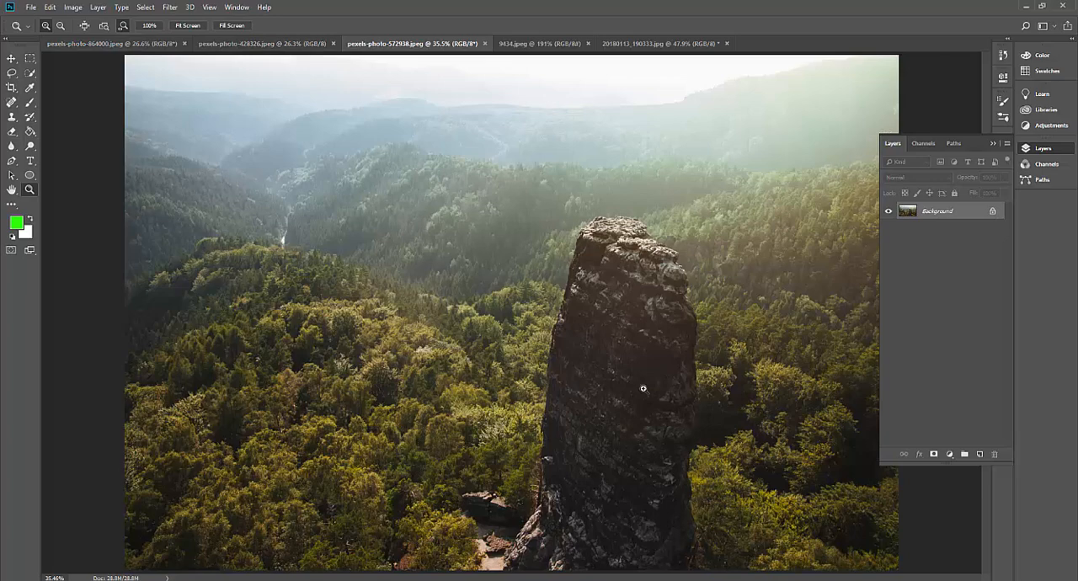
pyautogui.hotkey('ctrl', 'Tab')
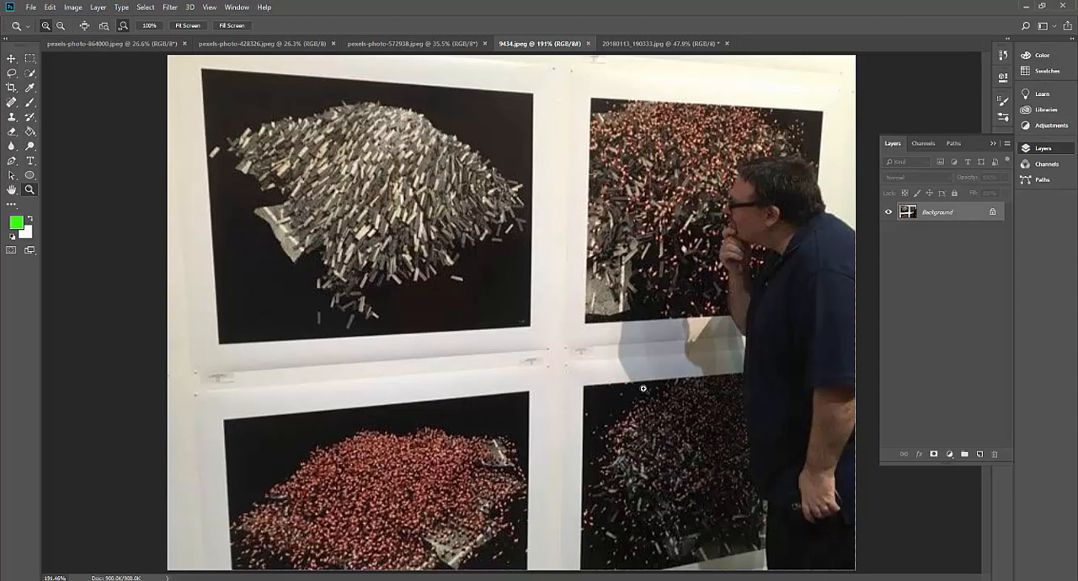
pyautogui.hotkey('ctrl', 'Tab')
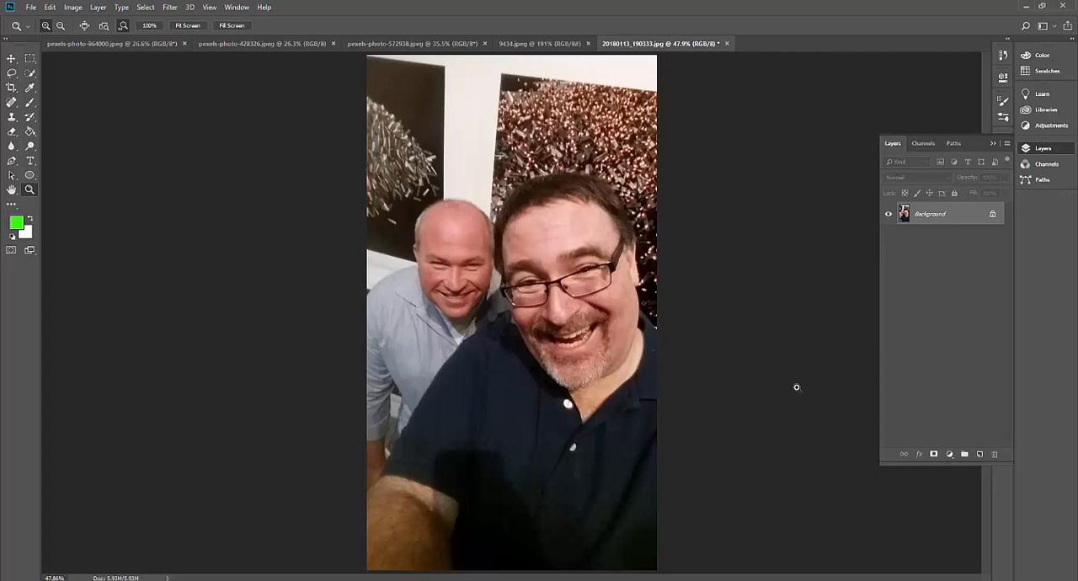
# Try Select Subject on the two men in the selfie, checking the selection in Quick Mask before deselecting
pyautogui.click(30, 74)
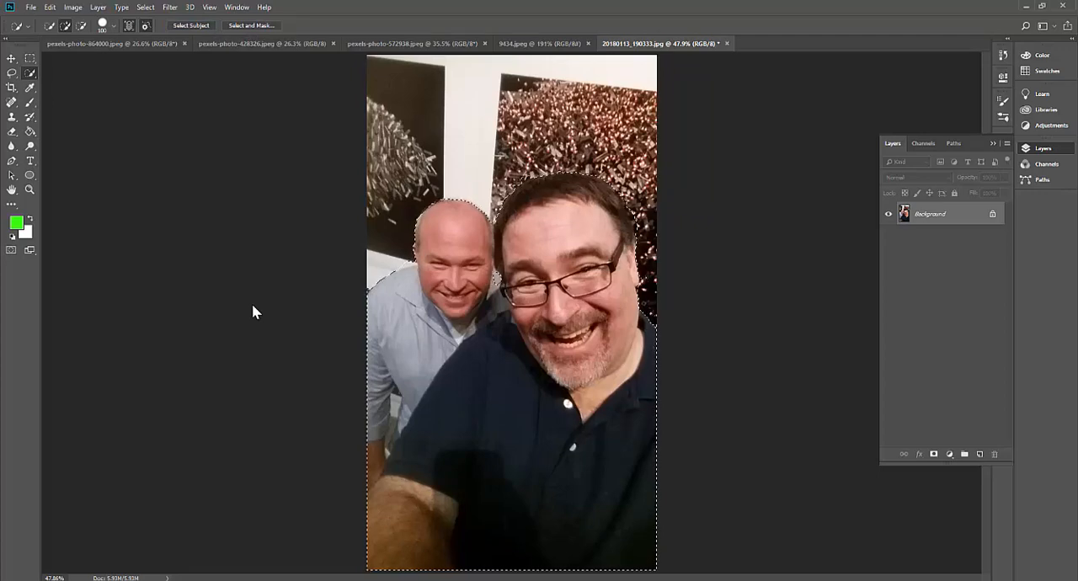
pyautogui.press('q')
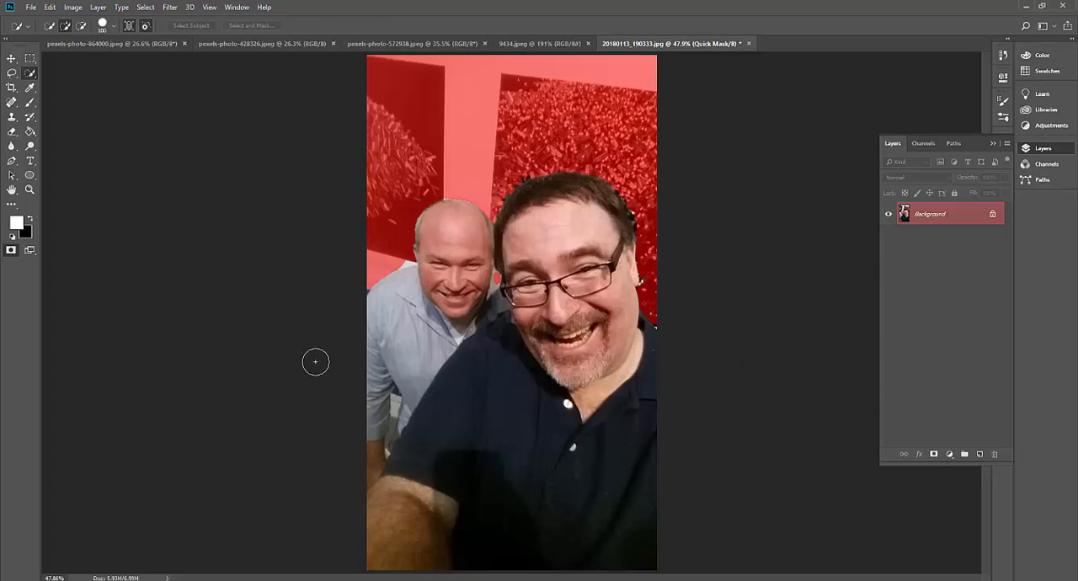
pyautogui.press('q')
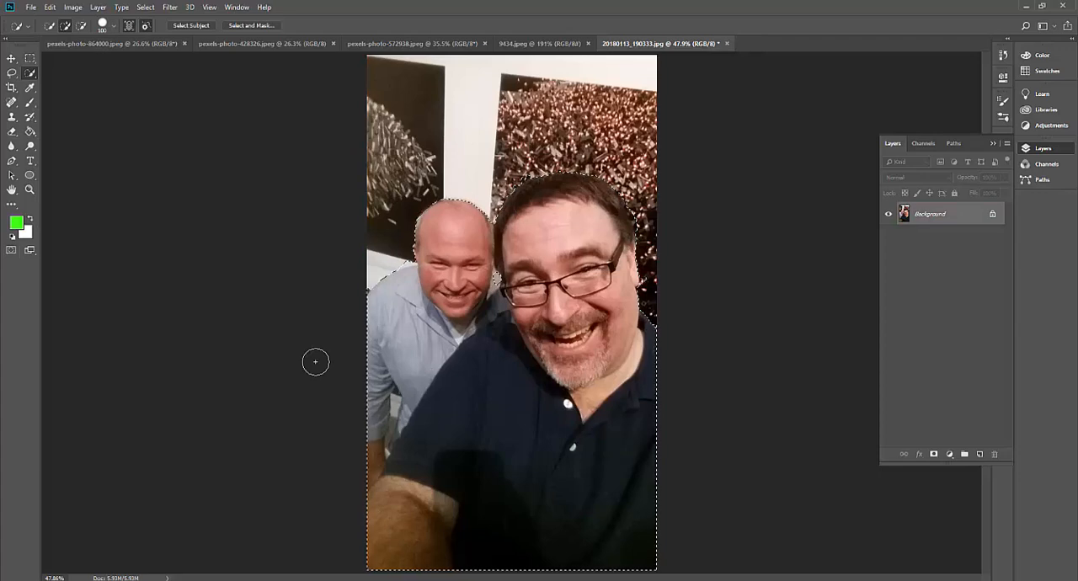
pyautogui.hotkey('ctrl', 'd')
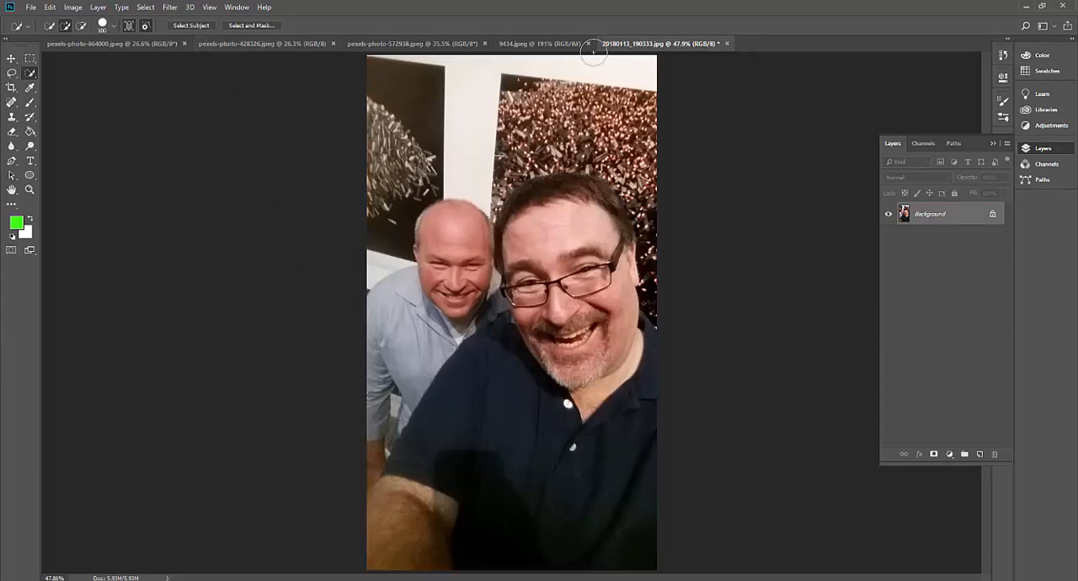
# Try Select Subject on the gallery photo 9434.jpeg, check the result in Quick Mask, and clear the selection
pyautogui.click(538, 46)
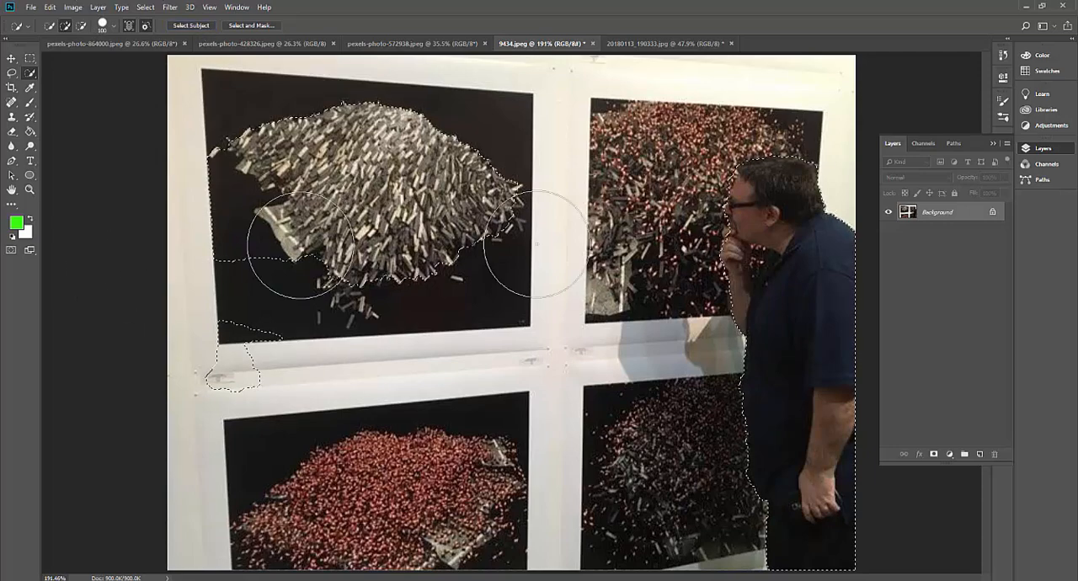
pyautogui.press('q')
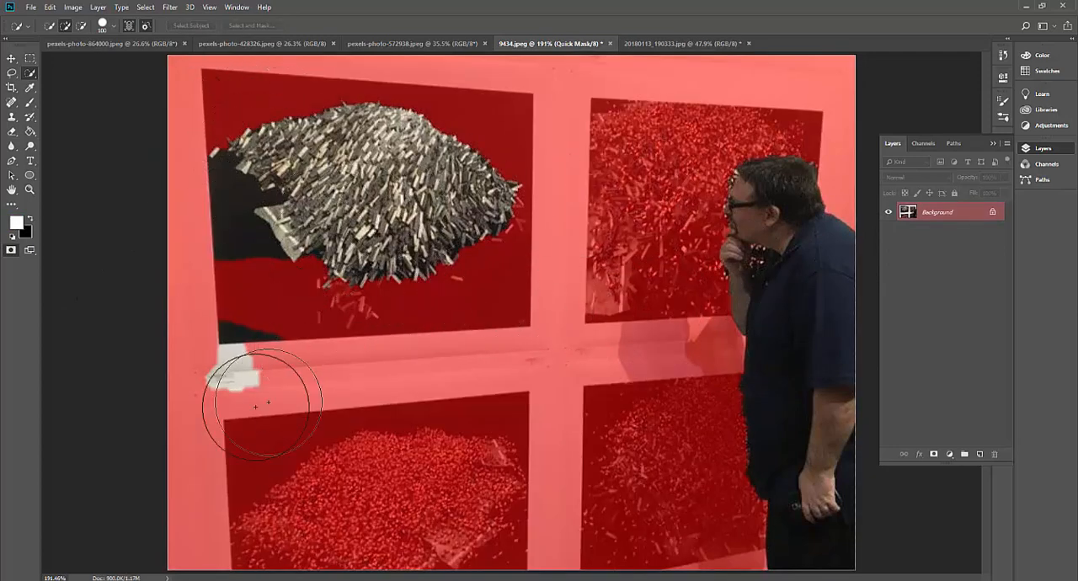
pyautogui.press('q')
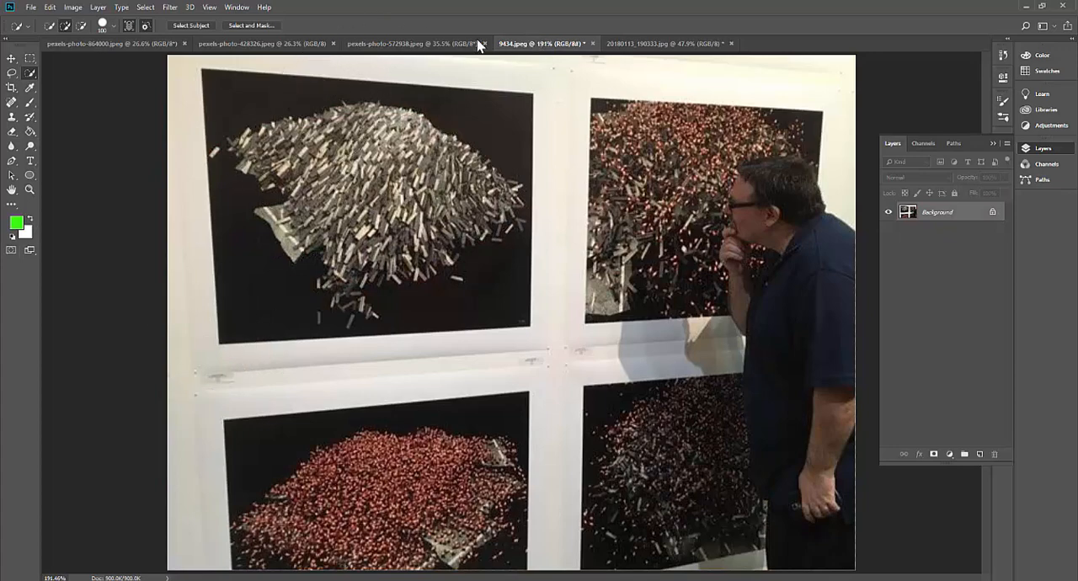
# Select the rock pillar in pexels-photo-572938.jpeg with Select Subject and hide its surroundings with a layer mask
pyautogui.click(453, 45)
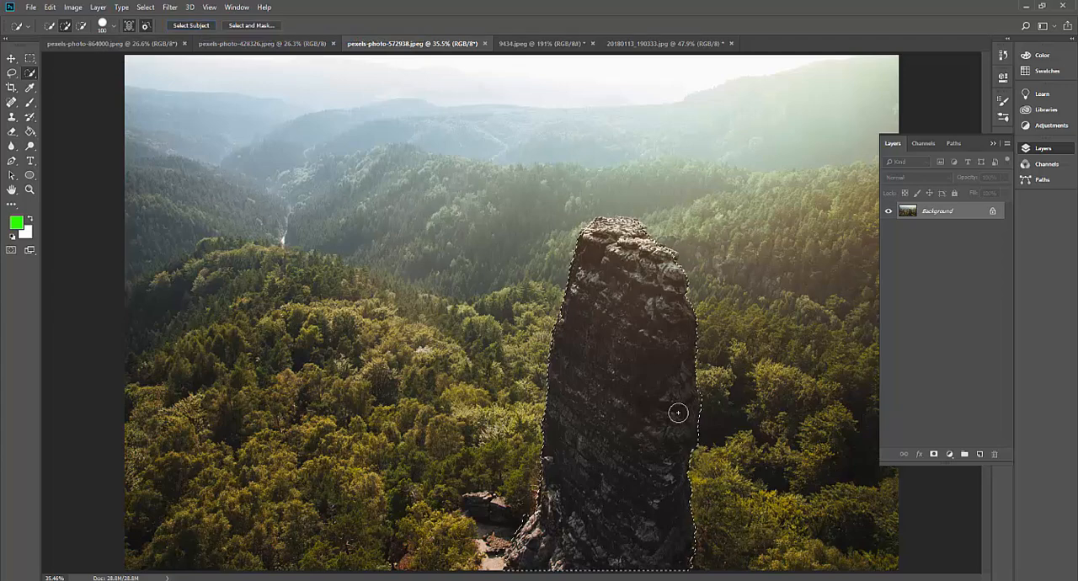
pyautogui.click(935, 455)
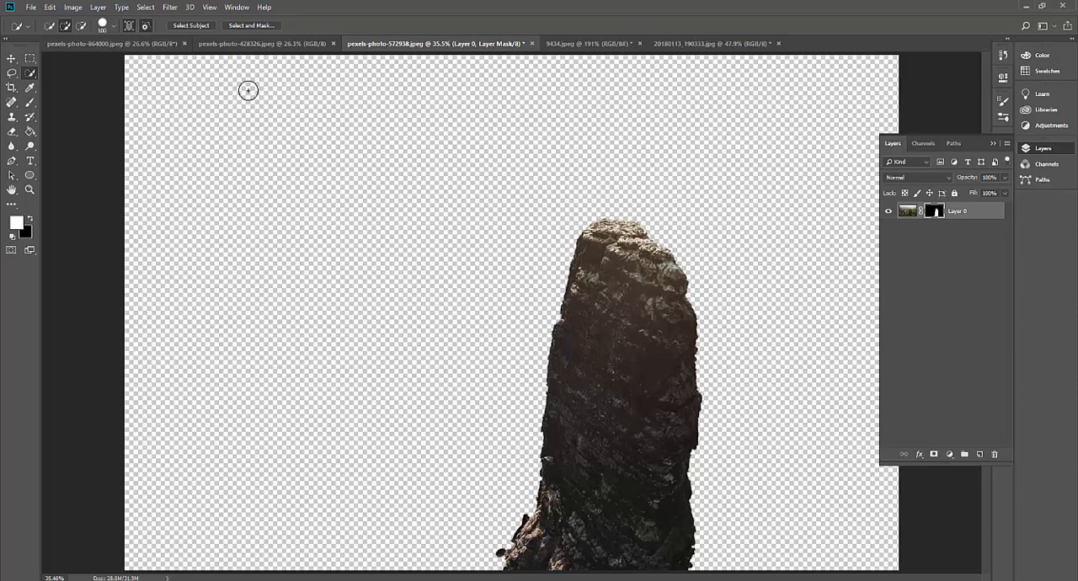
# Select the woman with the backpack in pexels-photo-428326.jpeg using Select Subject and check the selection in Quick Mask
pyautogui.click(250, 46)
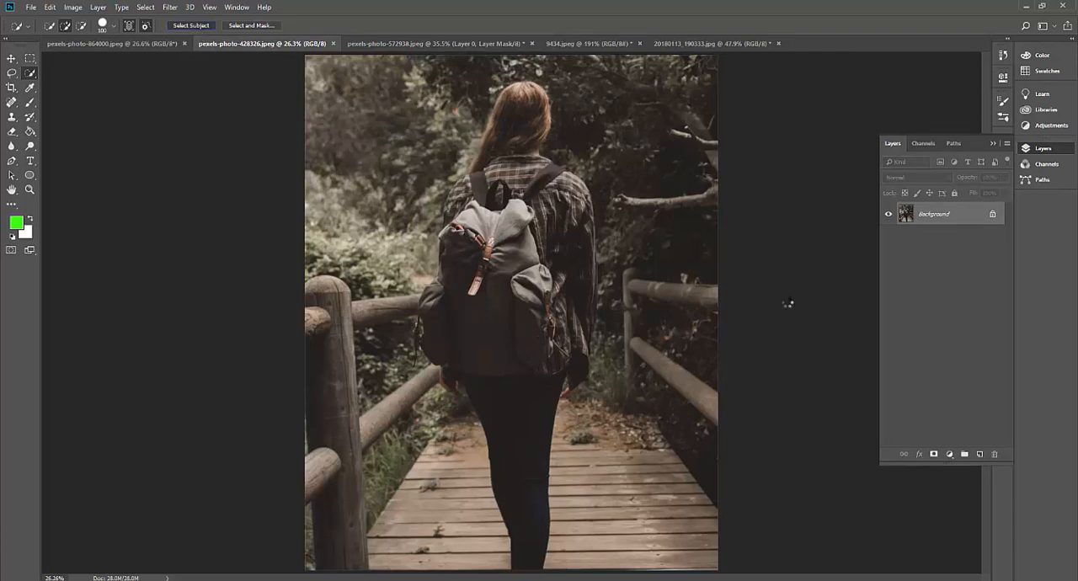
pyautogui.moveTo(522, 135)
pyautogui.mouseDown()
pyautogui.moveTo(626, 233)
pyautogui.moveTo(547, 406)
pyautogui.moveTo(550, 539)
pyautogui.moveTo(505, 447)
pyautogui.mouseUp()
pyautogui.press('q')
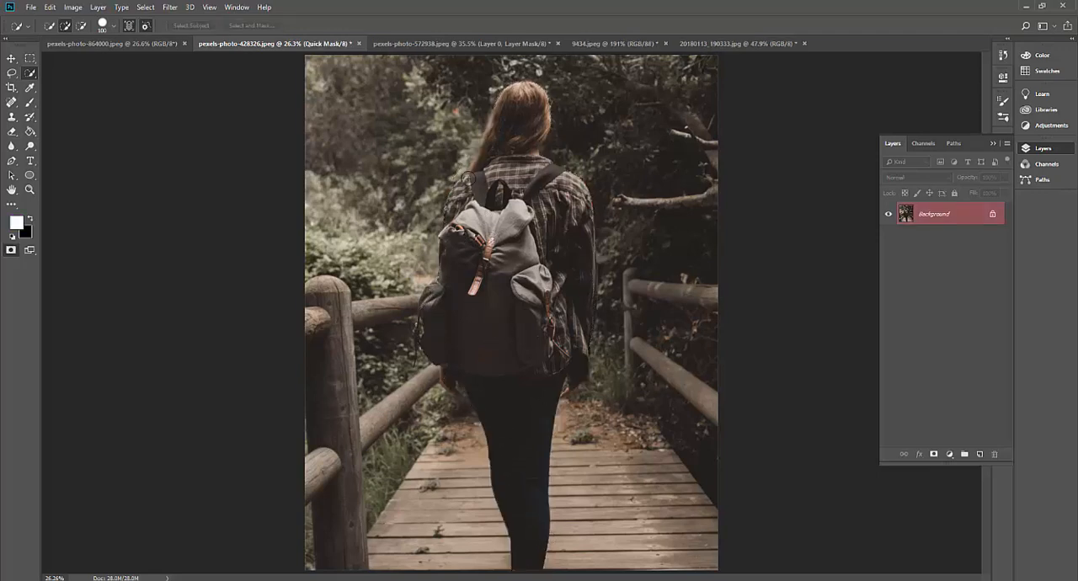
pyautogui.press('q')
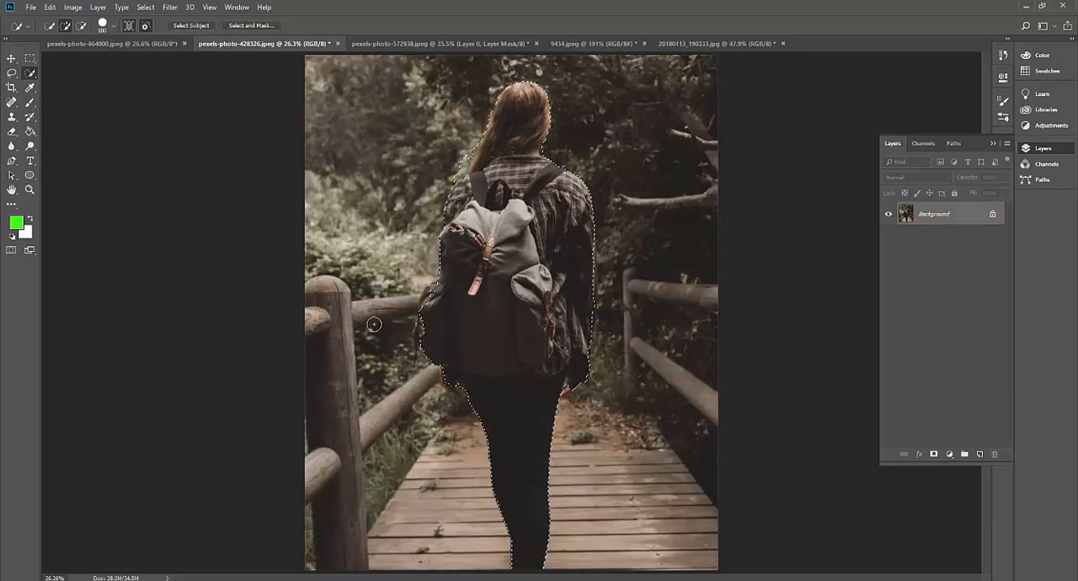
# Duplicate the Background layer of pexels-photo-864000.jpeg as Background copy within the same document
pyautogui.click(117, 41)
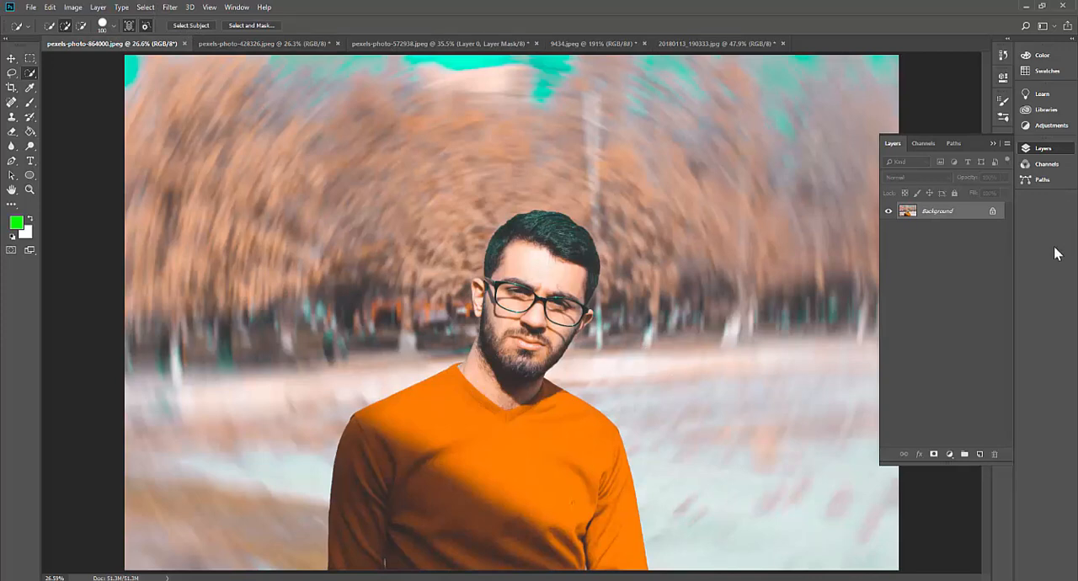
pyautogui.rightClick(965, 214)
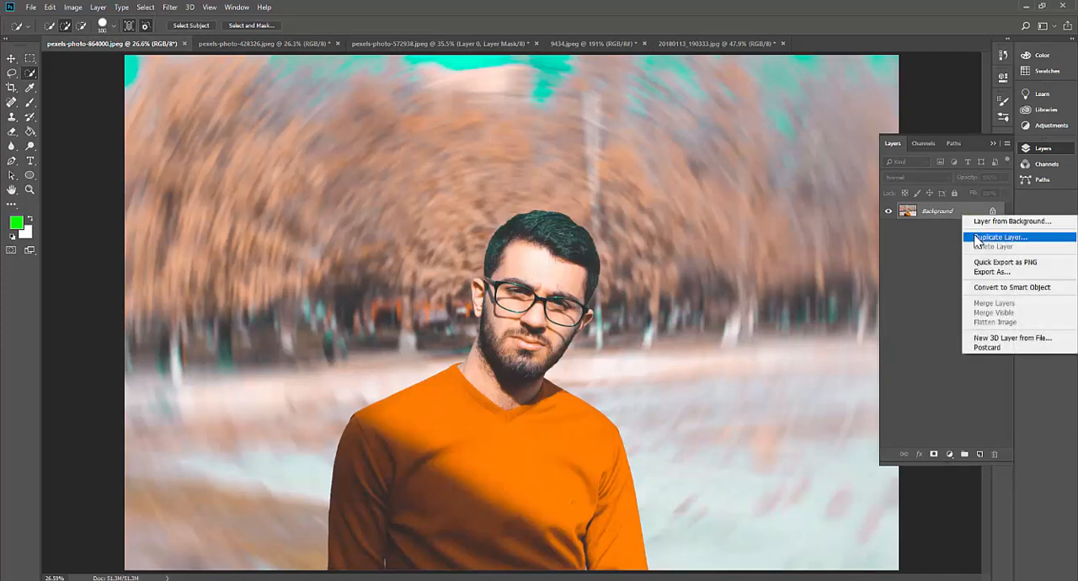
pyautogui.click(979, 237)
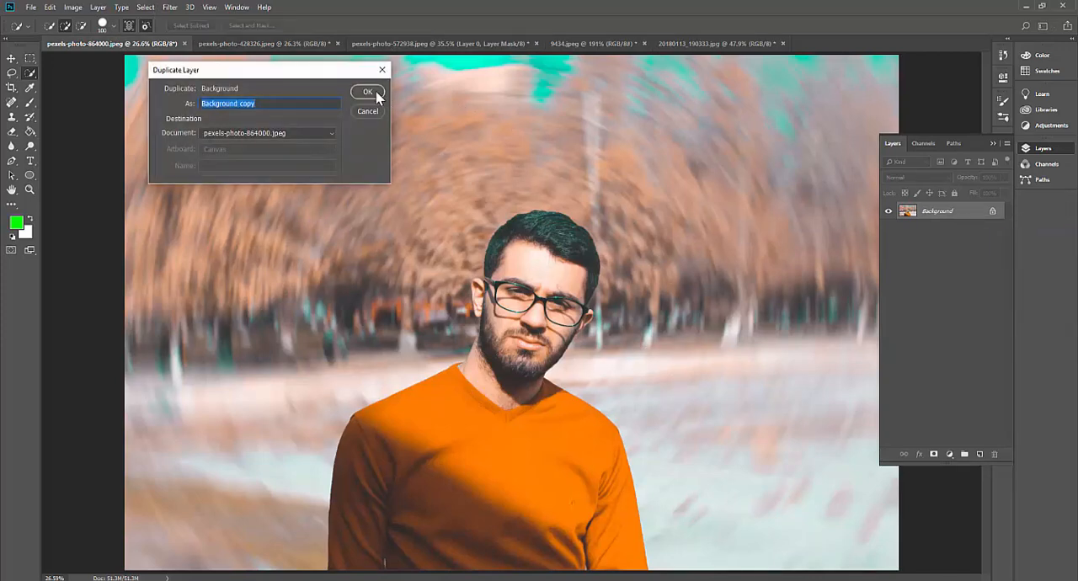
pyautogui.click(376, 93)
# With Background copy hidden, convert the original Background into Layer 0 and select the man with Select Subject
pyautogui.click(974, 232)
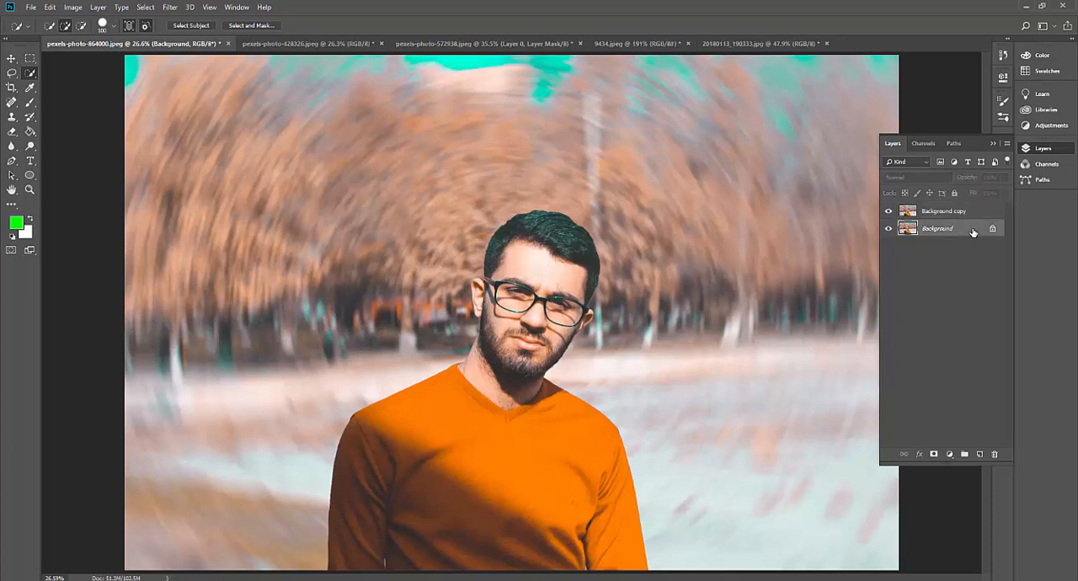
pyautogui.doubleClick(973, 232)
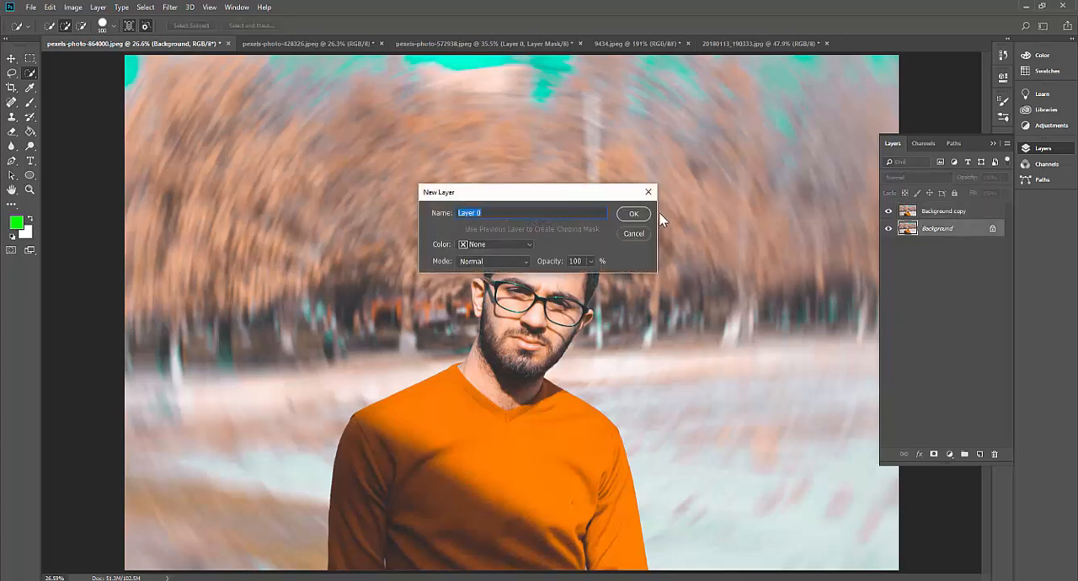
pyautogui.click(633, 214)
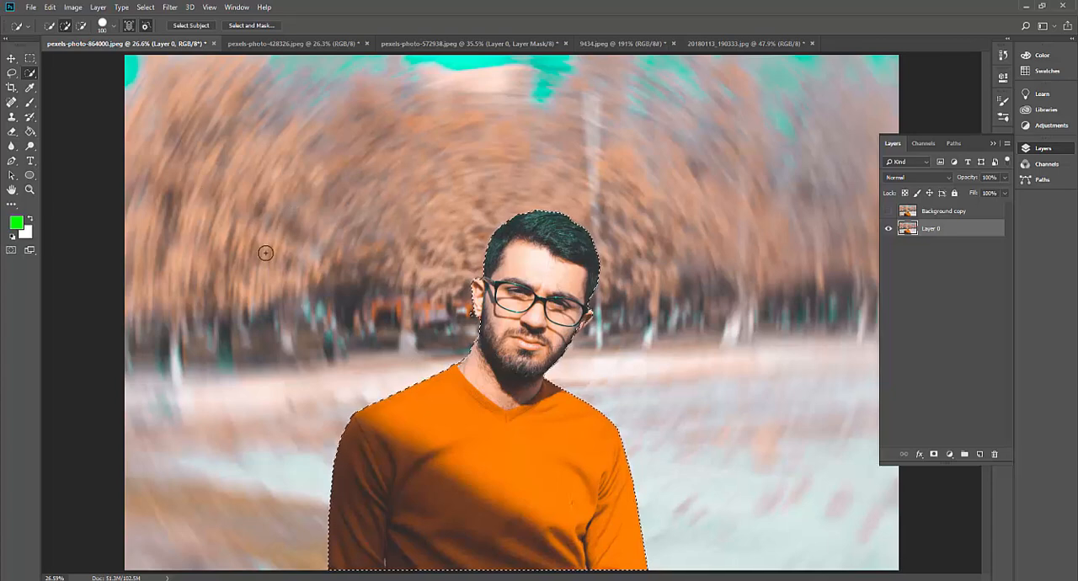
# Show the man's selection as a Quick Mask and brush black over the stray background areas beside his ear and neck
pyautogui.press('q')
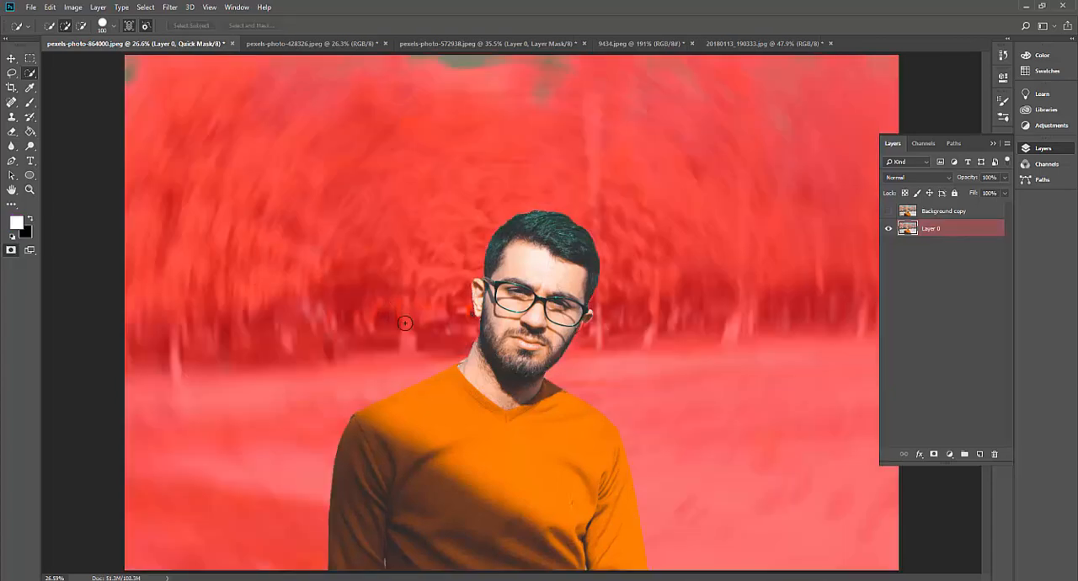
pyautogui.press('z')
pyautogui.moveTo(469, 322); pyautogui.dragTo(525, 253)
pyautogui.press('space')
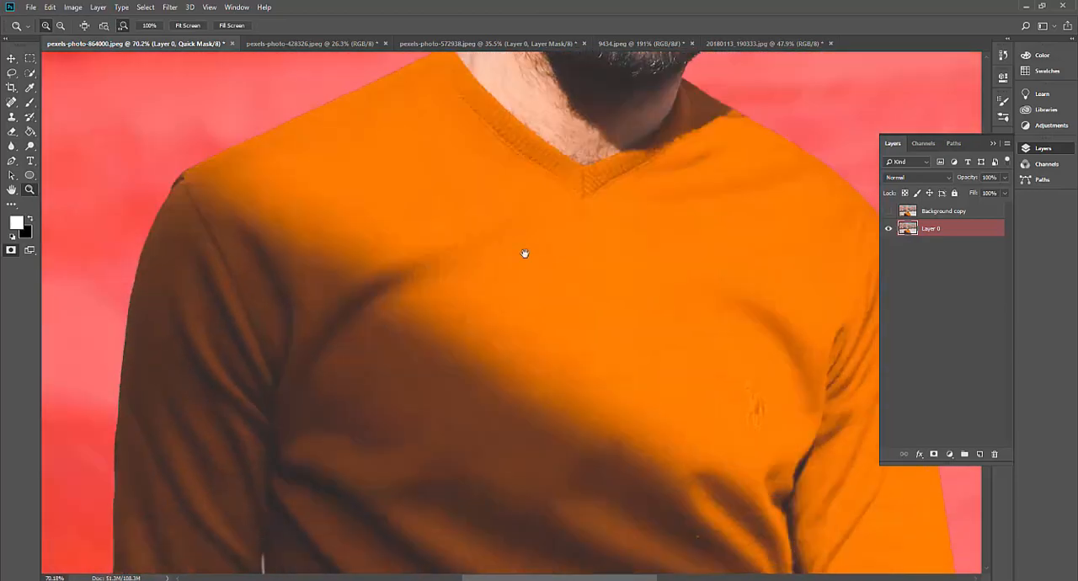
pyautogui.moveTo(521, 295); pyautogui.dragTo(402, 334)
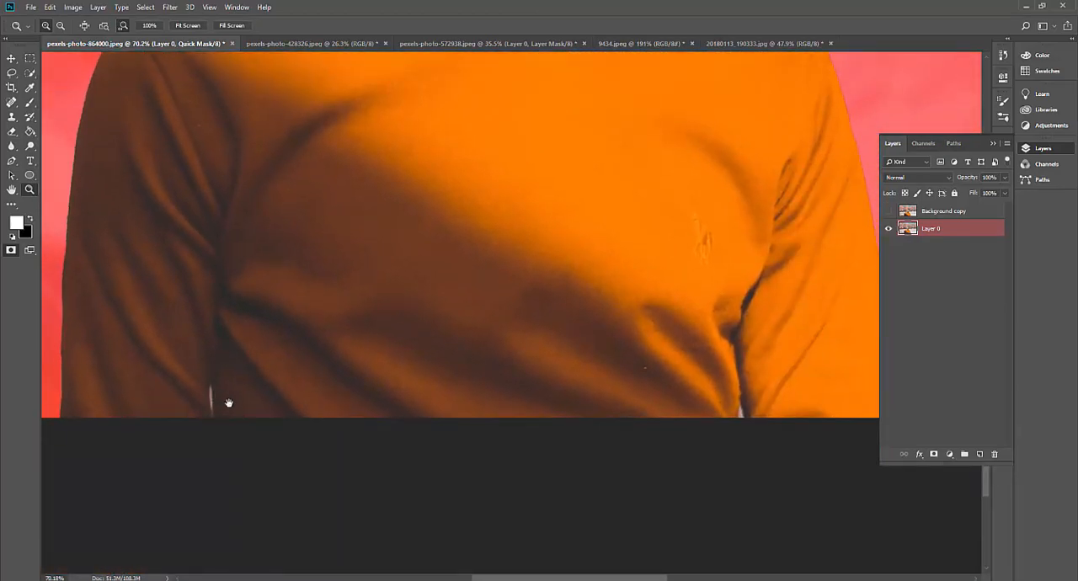
pyautogui.moveTo(549, 433); pyautogui.dragTo(480, 438)
pyautogui.moveTo(648, 429); pyautogui.dragTo(630, 560)
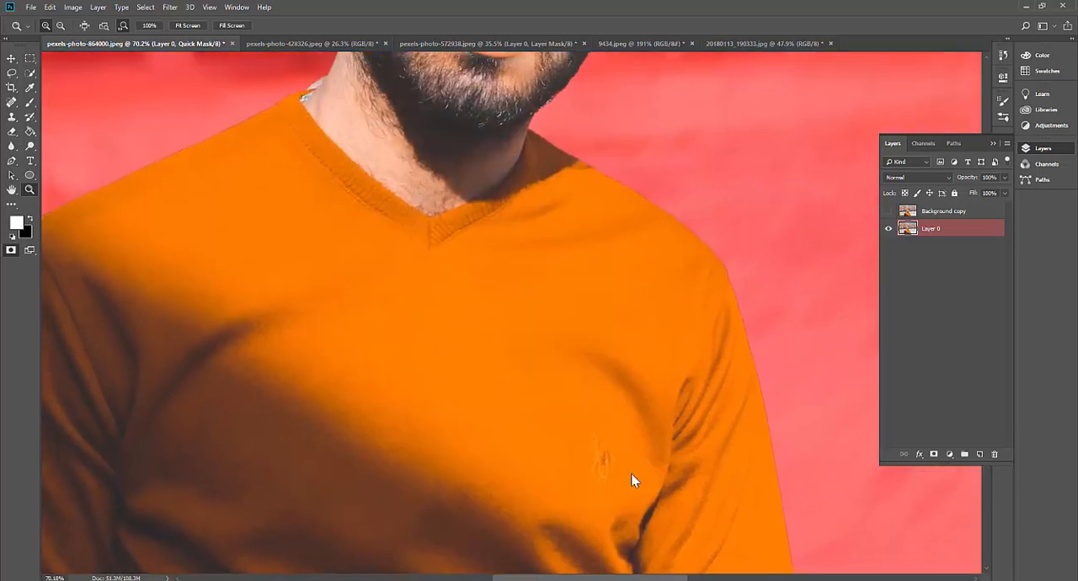
pyautogui.moveTo(593, 390); pyautogui.dragTo(582, 580)
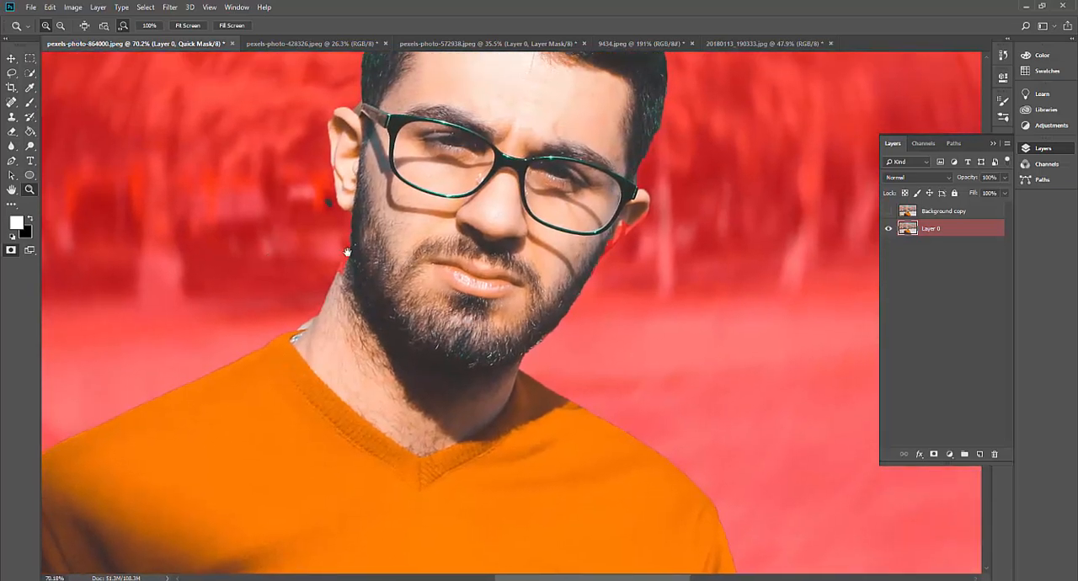
pyautogui.moveTo(593, 371); pyautogui.dragTo(594, 397)
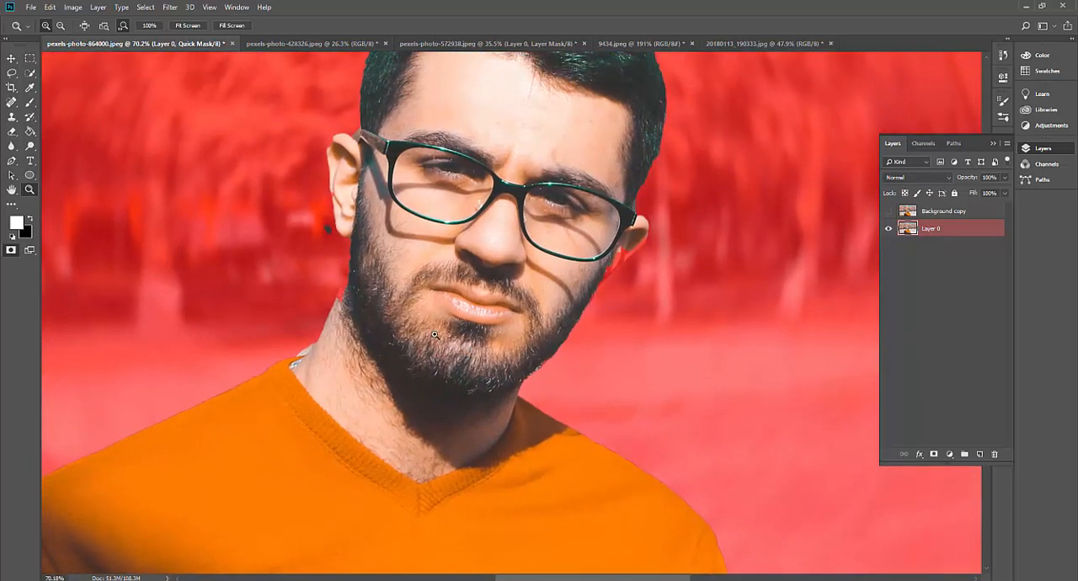
pyautogui.press('b')
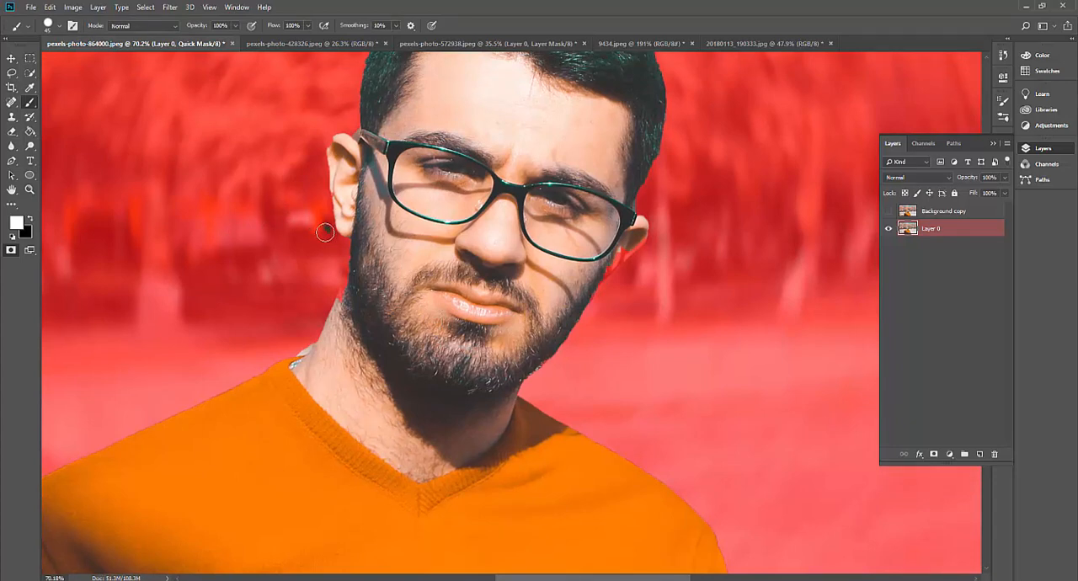
pyautogui.press('x')
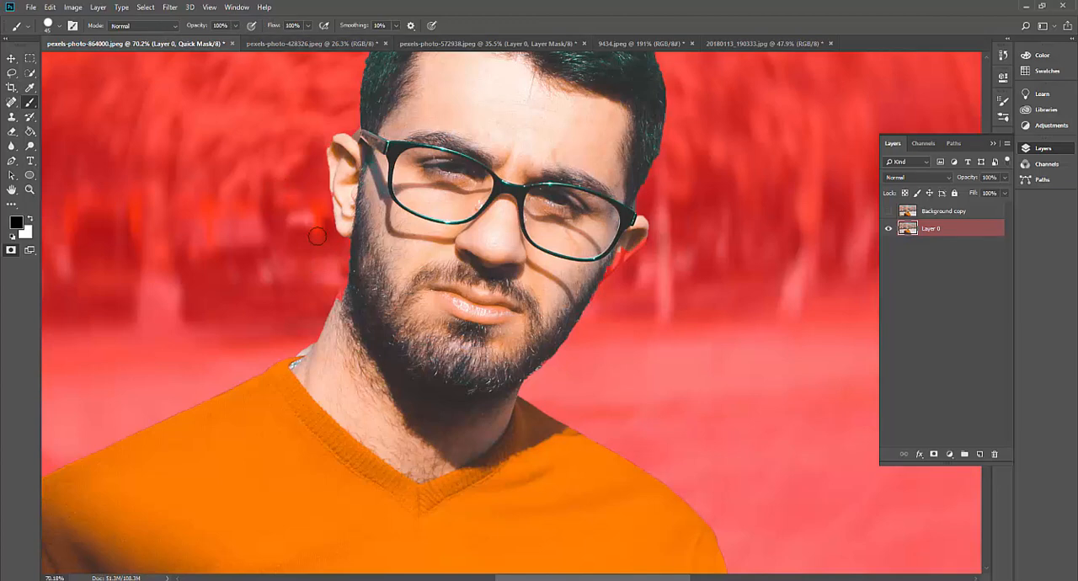
pyautogui.moveTo(335, 298)
pyautogui.mouseDown()
pyautogui.moveTo(309, 338)
pyautogui.moveTo(283, 350)
pyautogui.moveTo(307, 340)
pyautogui.mouseUp()
# Brush the missing edges of the man's neck and ears back in with white and convert the Quick Mask to a selection
pyautogui.press('x')
pyautogui.moveTo(340, 308); pyautogui.dragTo(359, 254)
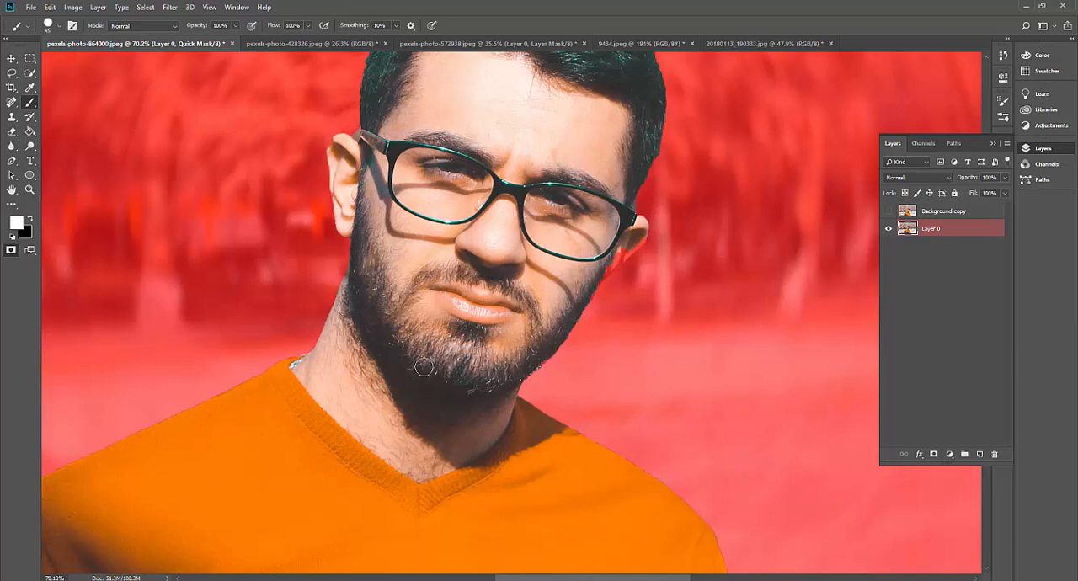
pyautogui.moveTo(635, 235); pyautogui.dragTo(609, 263)
pyautogui.moveTo(340, 181); pyautogui.dragTo(337, 148)
pyautogui.moveTo(737, 335)
pyautogui.mouseDown()
pyautogui.moveTo(716, 485)
pyautogui.moveTo(736, 265)
pyautogui.moveTo(734, 281)
pyautogui.moveTo(772, 263)
pyautogui.mouseUp()
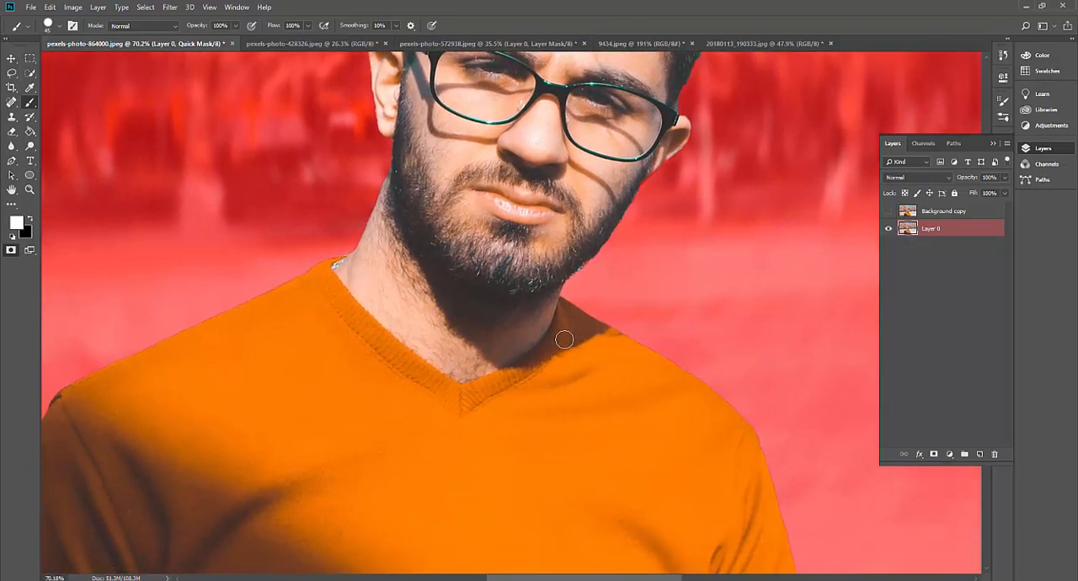
pyautogui.press('z')
pyautogui.moveTo(583, 315); pyautogui.dragTo(539, 319)
pyautogui.press('q')
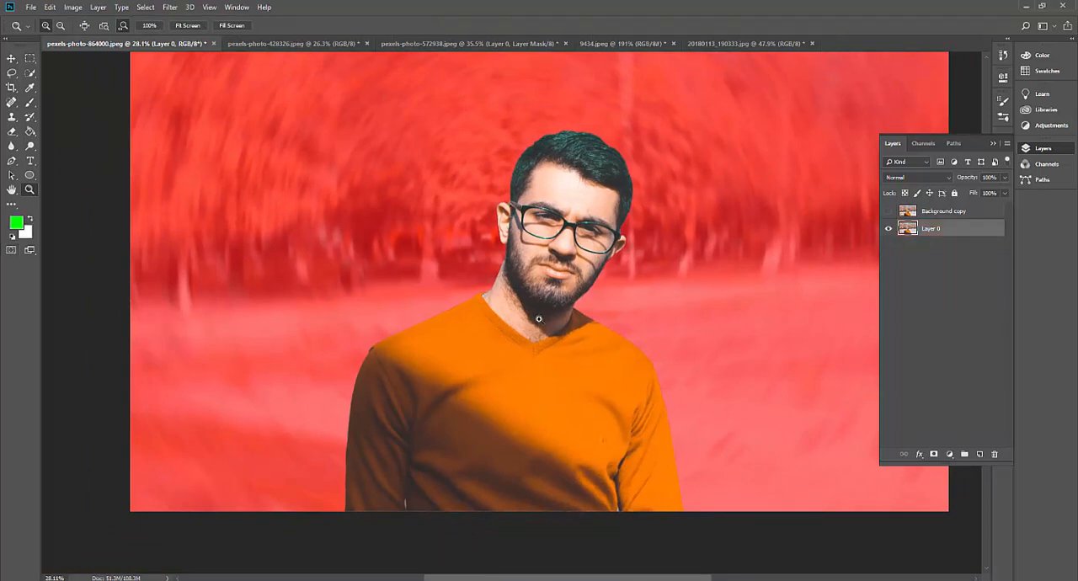
# Add a layer mask to Layer 0 from the man's selection and inspect the cut-out around his hair
pyautogui.click(934, 454)
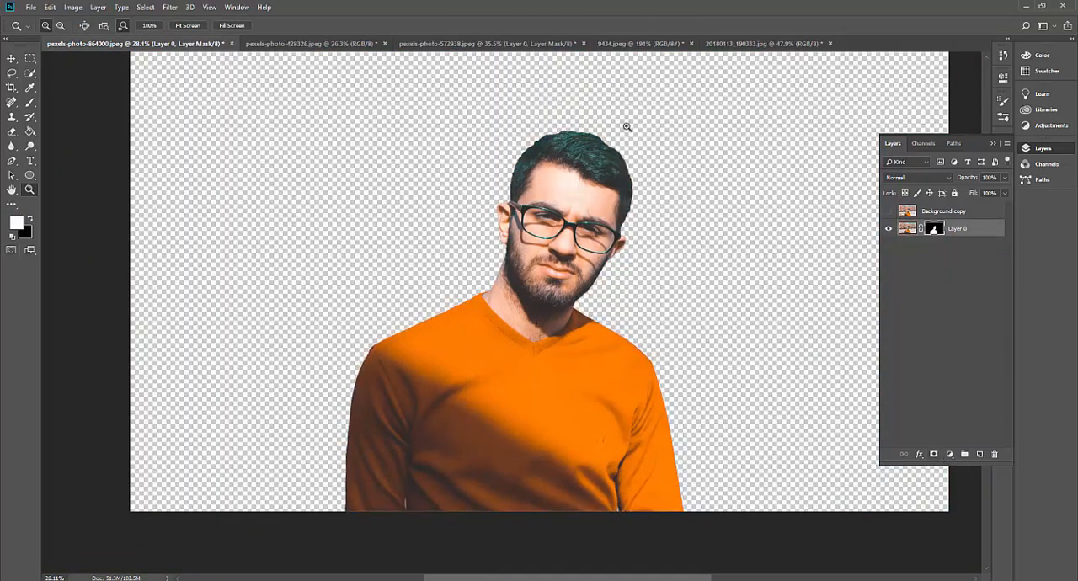
pyautogui.moveTo(612, 149); pyautogui.dragTo(676, 182)
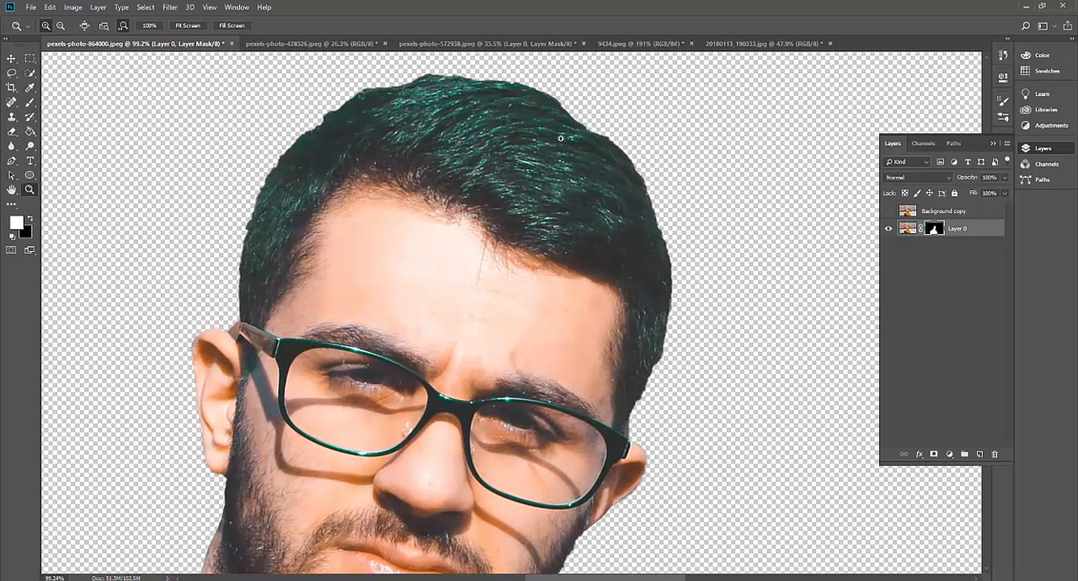
pyautogui.moveTo(678, 308); pyautogui.dragTo(659, 315)
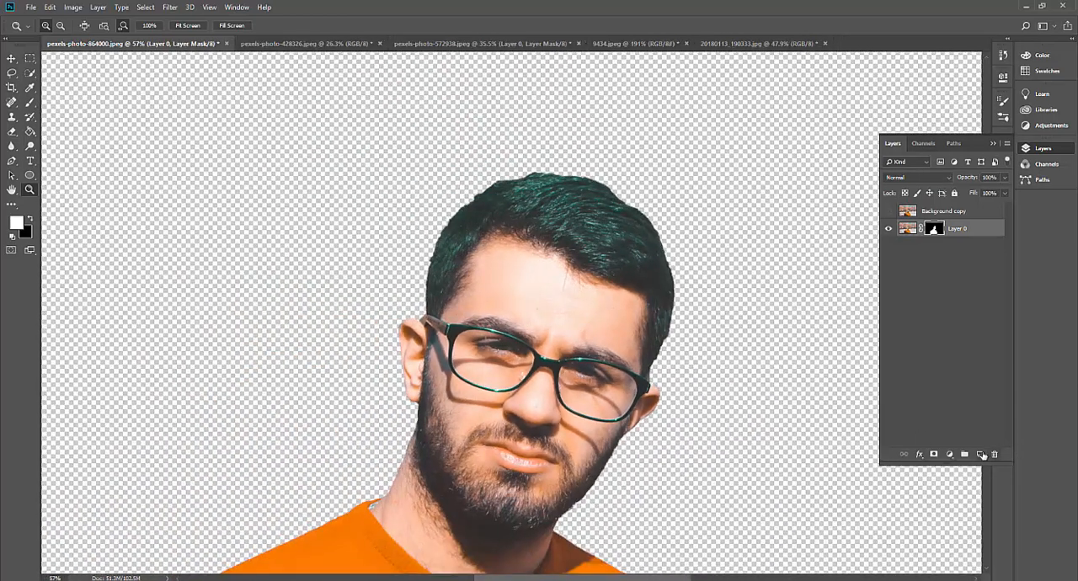
# Create a new layer beneath Layer 0, fill it with bright green, and check the man's hair edges against it
pyautogui.click(982, 455)
pyautogui.moveTo(982, 230); pyautogui.dragTo(983, 258)
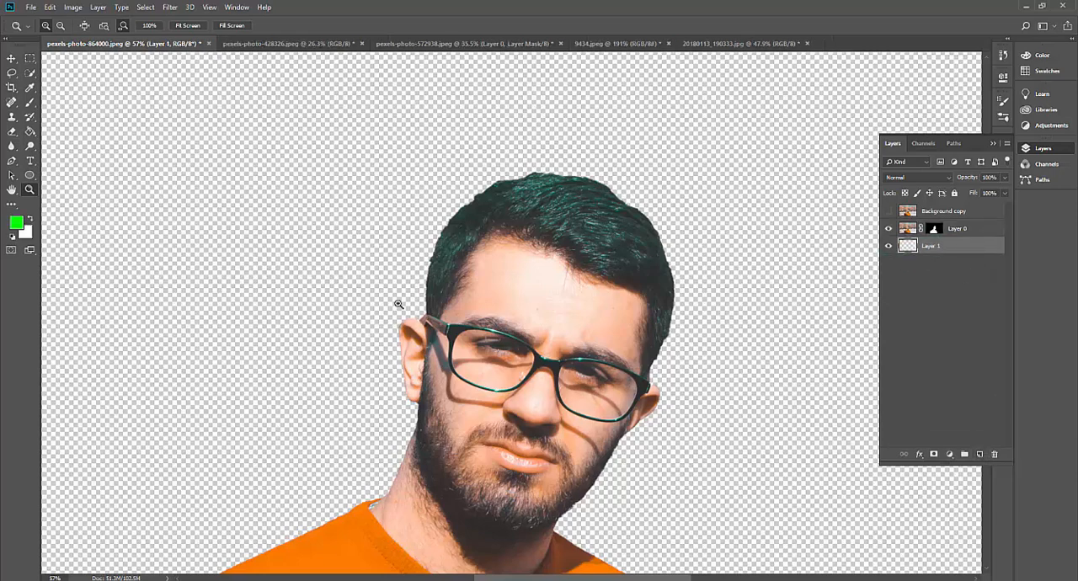
pyautogui.click(30, 132)
pyautogui.click(268, 251)
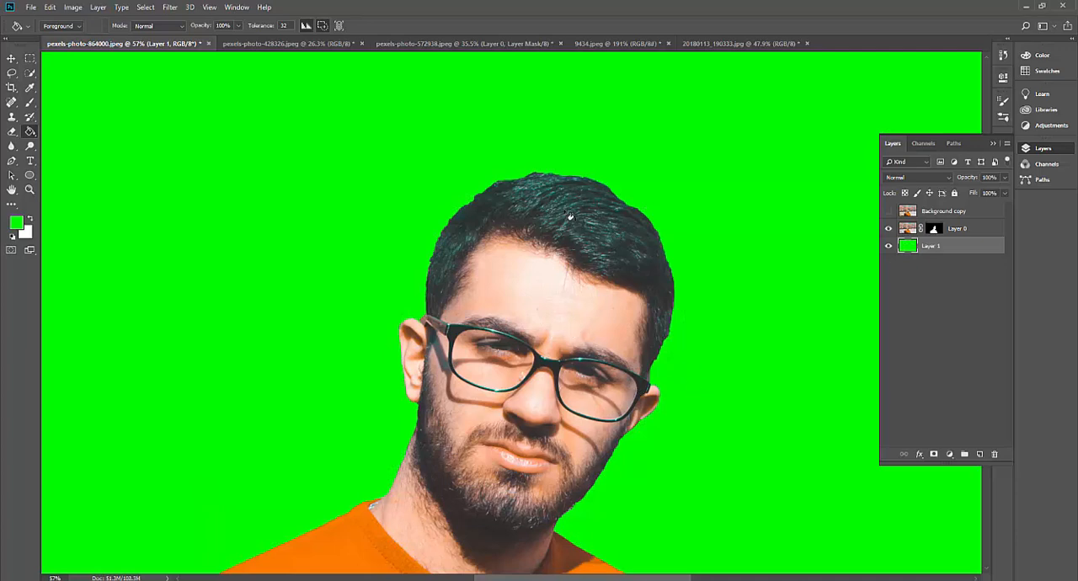
pyautogui.press('z')
pyautogui.moveTo(568, 182); pyautogui.dragTo(619, 196)
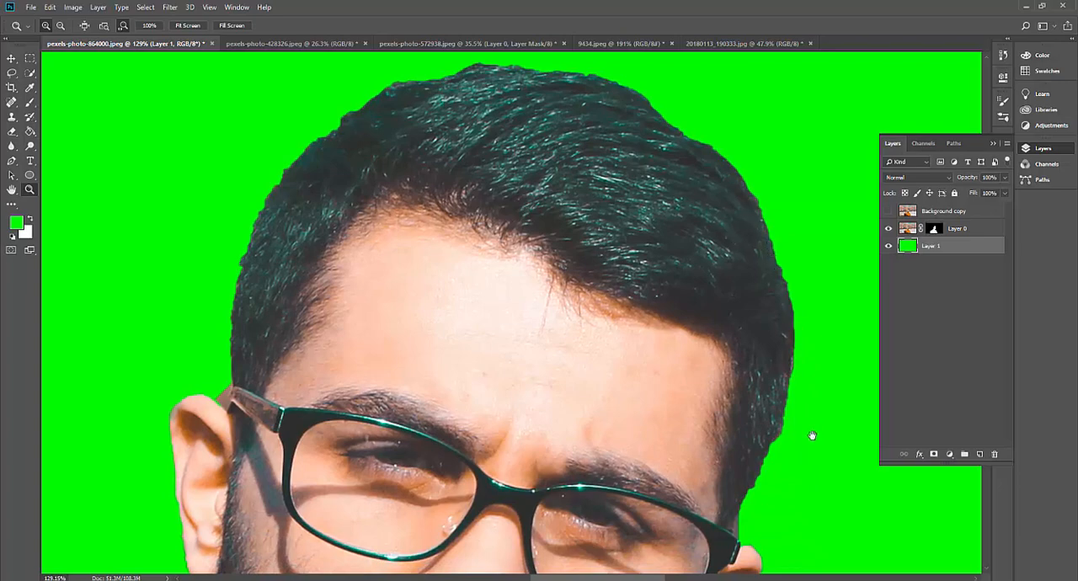
pyautogui.moveTo(783, 341); pyautogui.dragTo(675, 286)
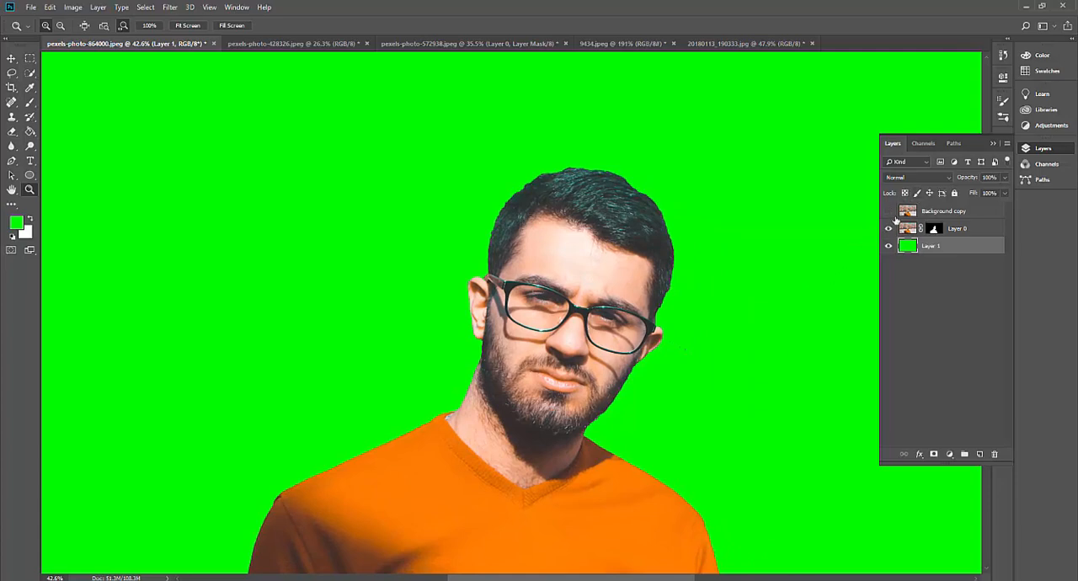
# Show the Background copy layer and duplicate Layer 0's layer mask onto it
pyautogui.click(889, 212)
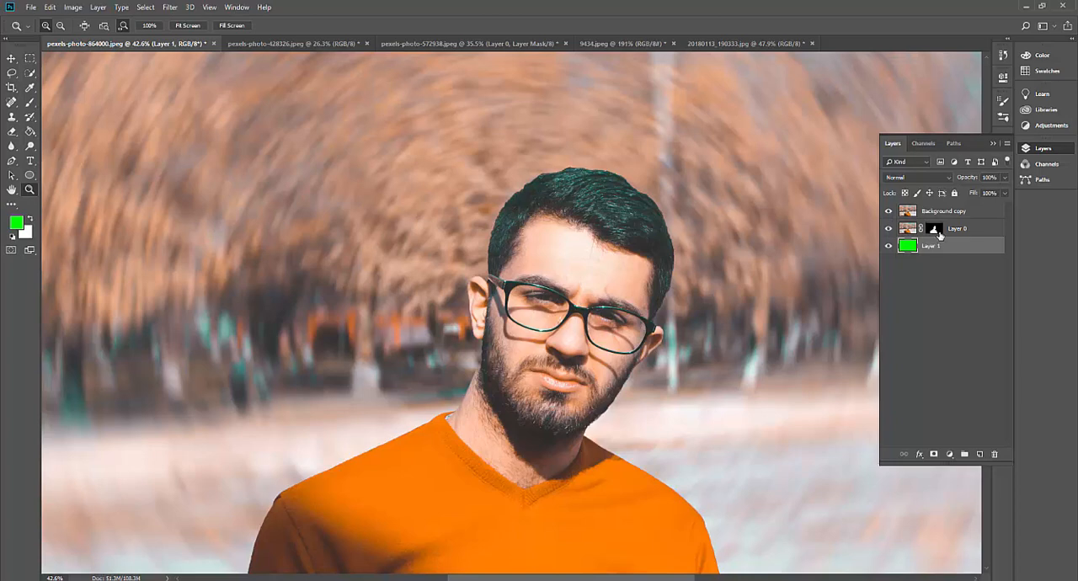
pyautogui.press('alt')
pyautogui.moveTo(934, 228); pyautogui.dragTo(936, 212)
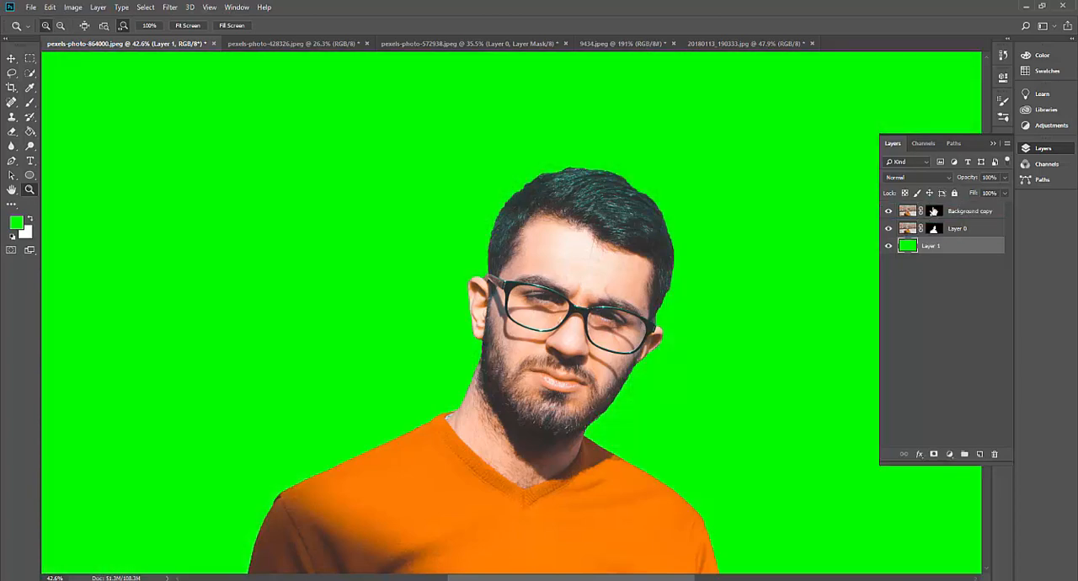
# Open the Background copy's mask in Select and Mask and keep the Overlay view with High Quality Preview on
pyautogui.doubleClick(934, 214)
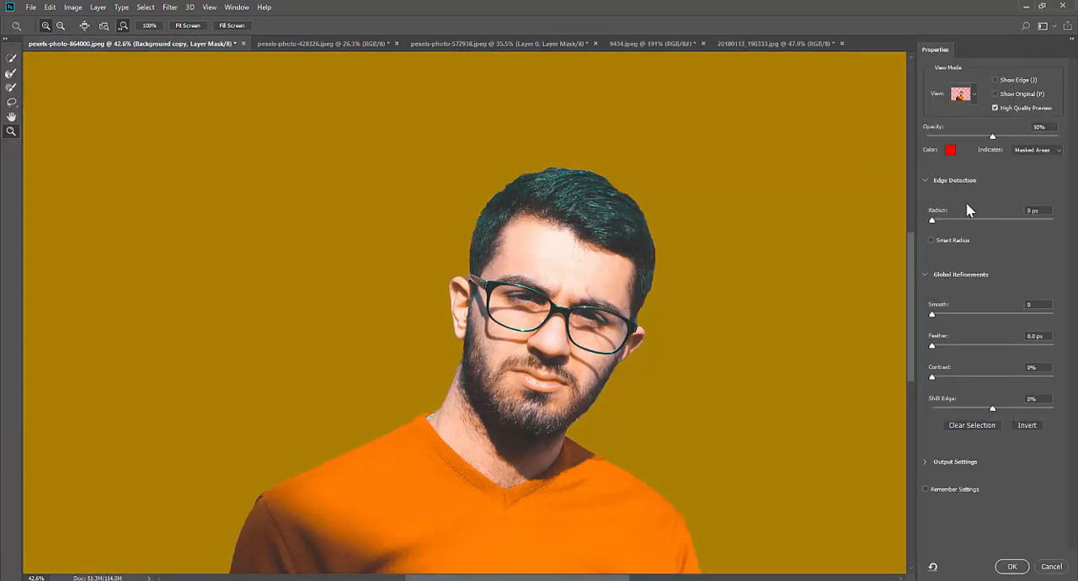
pyautogui.click(975, 95)
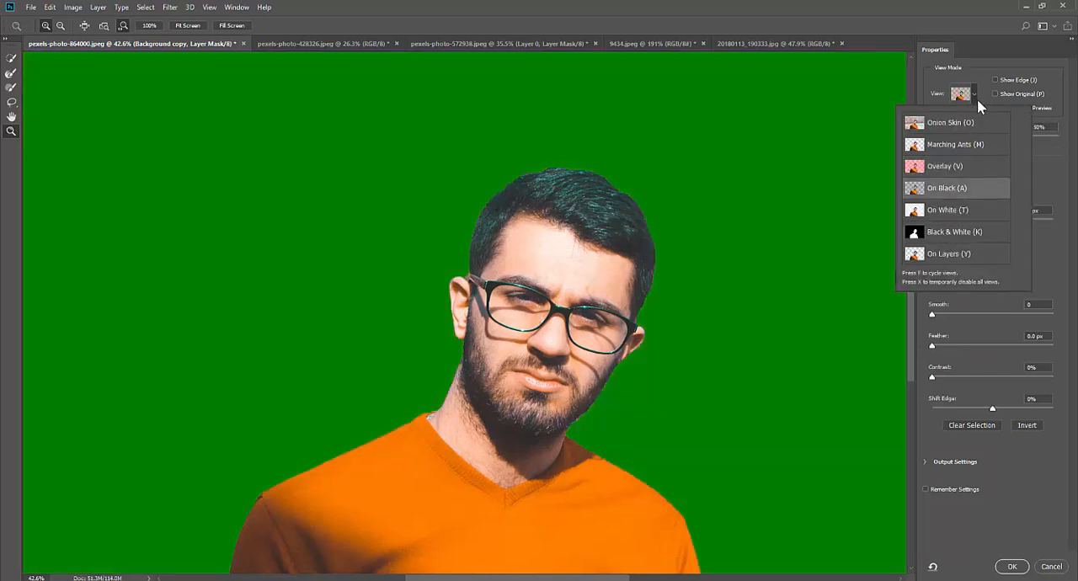
pyautogui.click(976, 95)
pyautogui.click(976, 96)
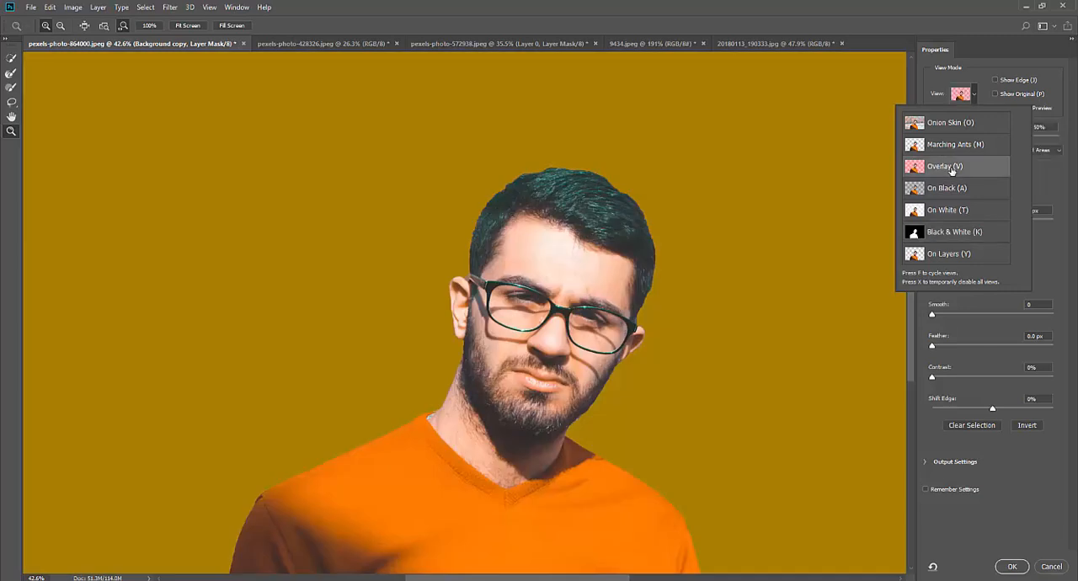
pyautogui.click(977, 74)
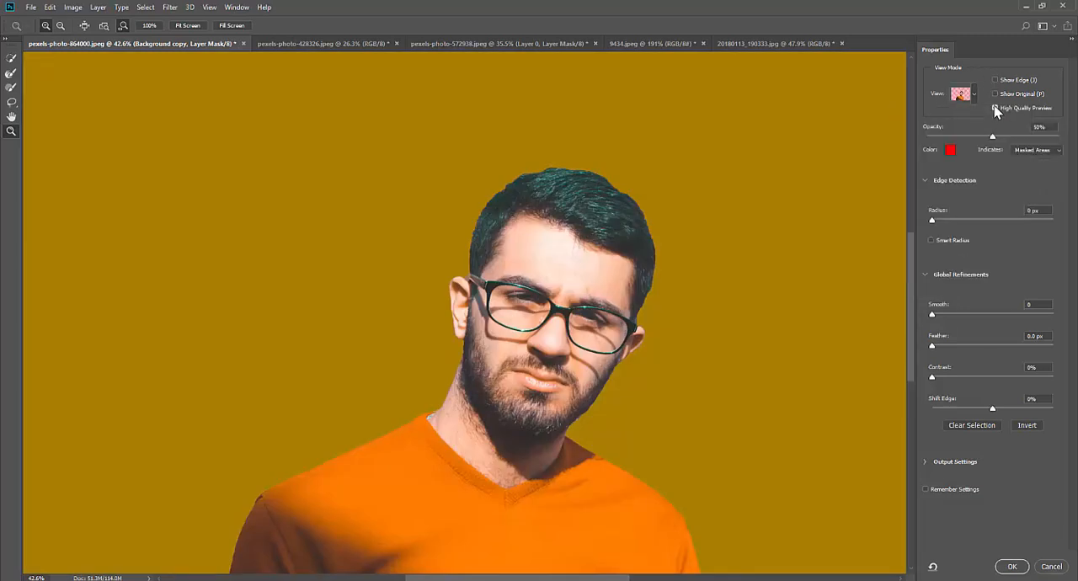
pyautogui.click(996, 109)
# Turn on Smart Radius, set the edge detection radius to 16 px, check the edges and apply the refinement
pyautogui.click(931, 241)
pyautogui.moveTo(546, 175); pyautogui.dragTo(517, 182)
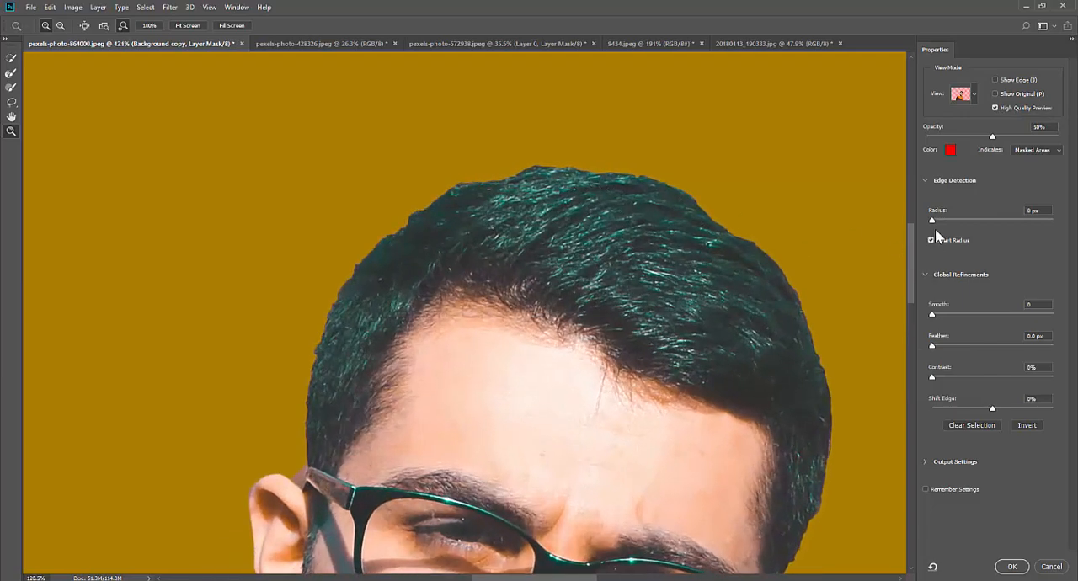
pyautogui.moveTo(938, 215); pyautogui.dragTo(969, 225)
pyautogui.moveTo(990, 228)
pyautogui.mouseDown()
pyautogui.moveTo(1015, 226)
pyautogui.moveTo(979, 224)
pyautogui.mouseUp()
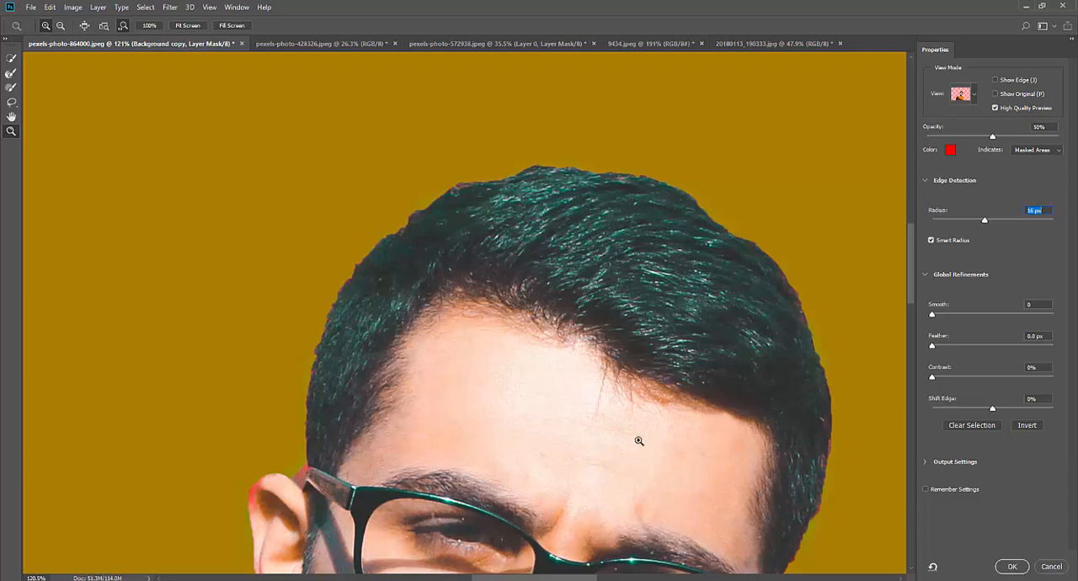
pyautogui.scroll(-8, 638, 441)
pyautogui.scroll(-3, 584, 418)
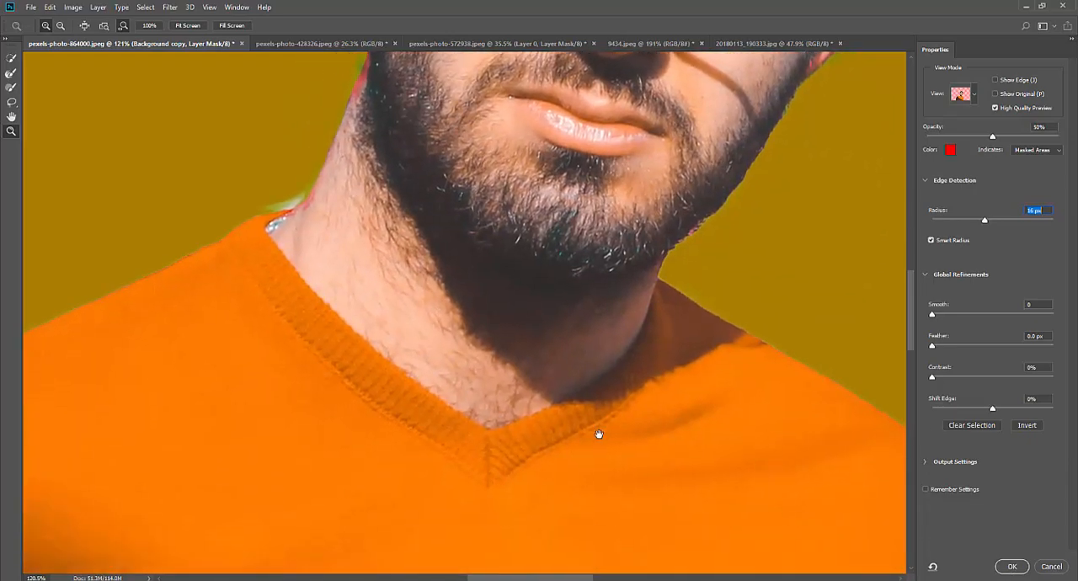
pyautogui.hscroll(3, 637, 393)
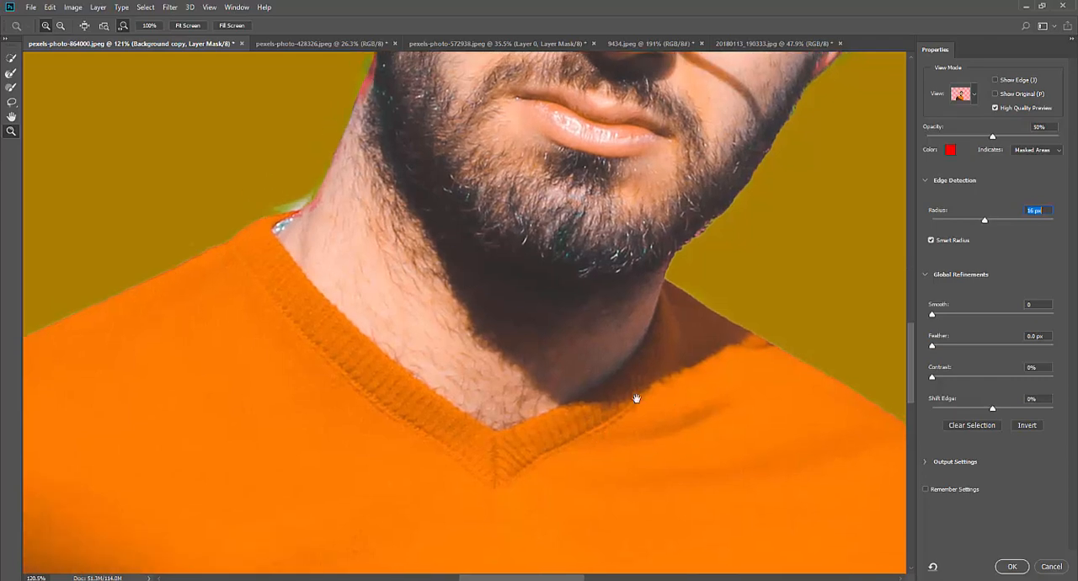
pyautogui.click(1015, 568)
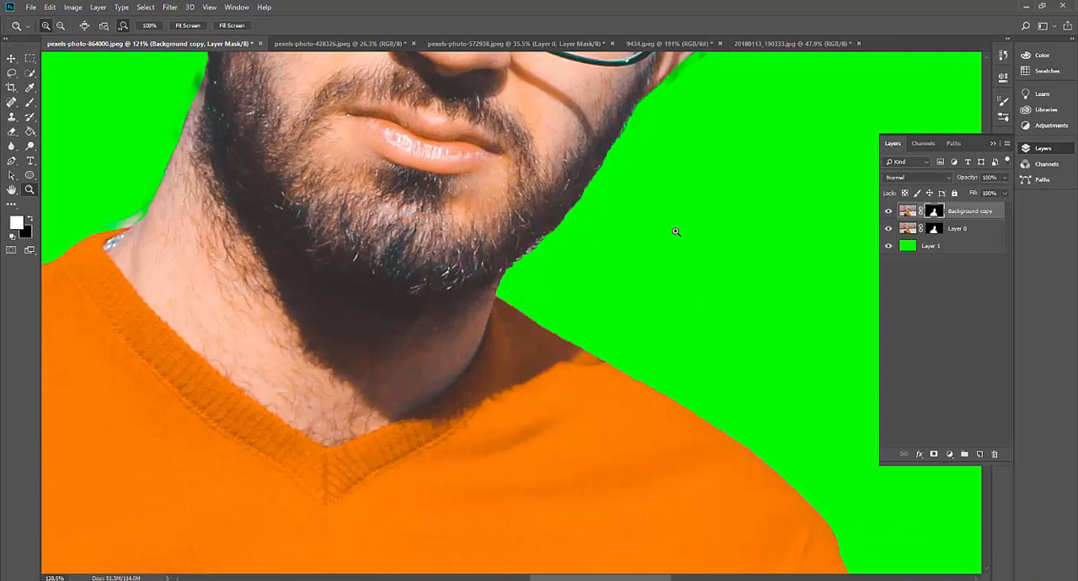
# Examine the refined edges around the hair, ears, beard and collar, and compare the masks of Background copy and Layer 0
pyautogui.moveTo(676, 232); pyautogui.dragTo(581, 230)
pyautogui.scroll(3, 624, 93)
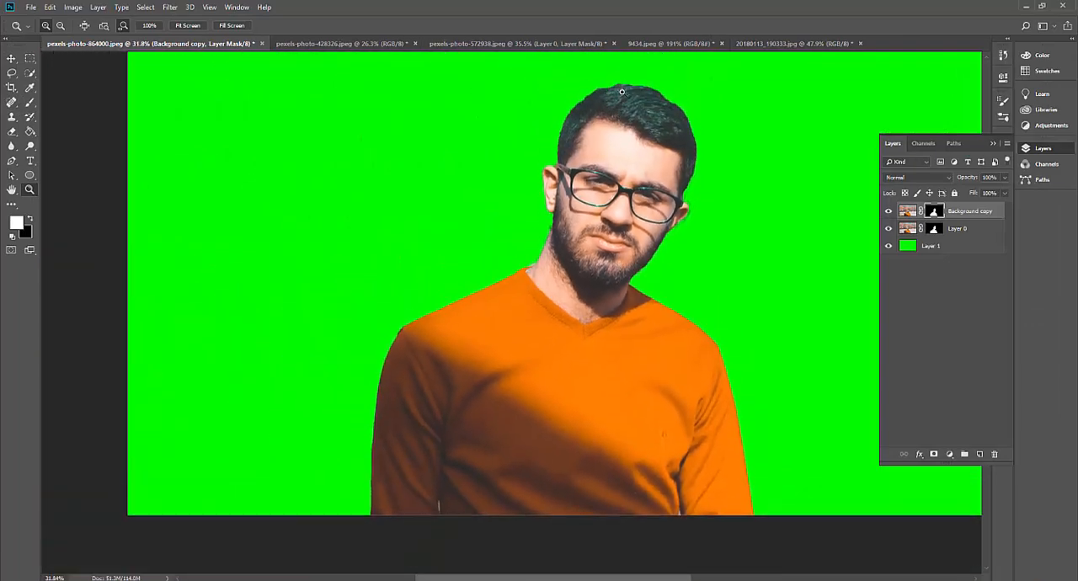
pyautogui.moveTo(649, 95); pyautogui.dragTo(695, 101)
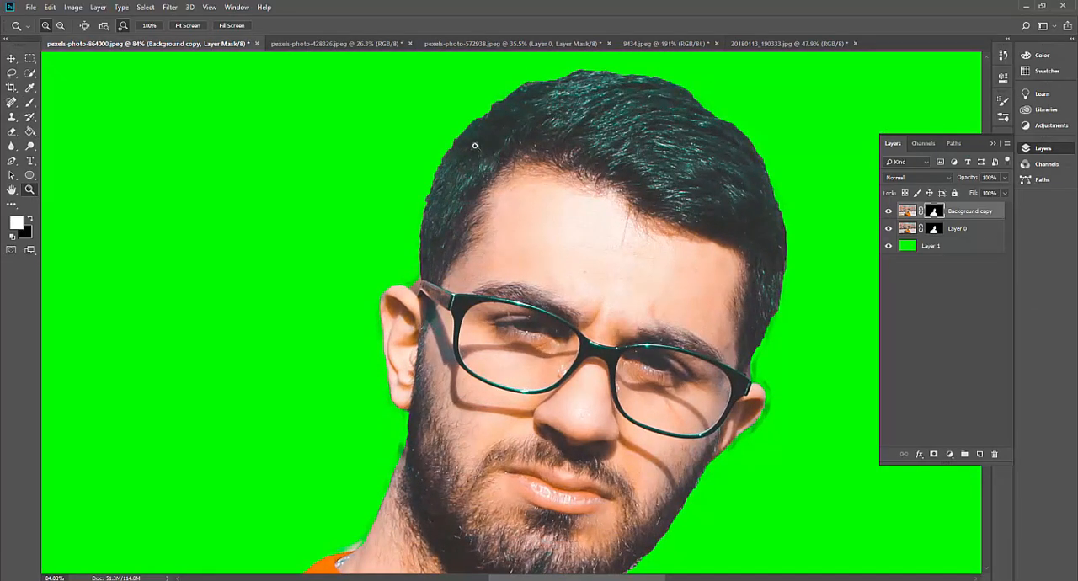
pyautogui.scroll(-1, 729, 428)
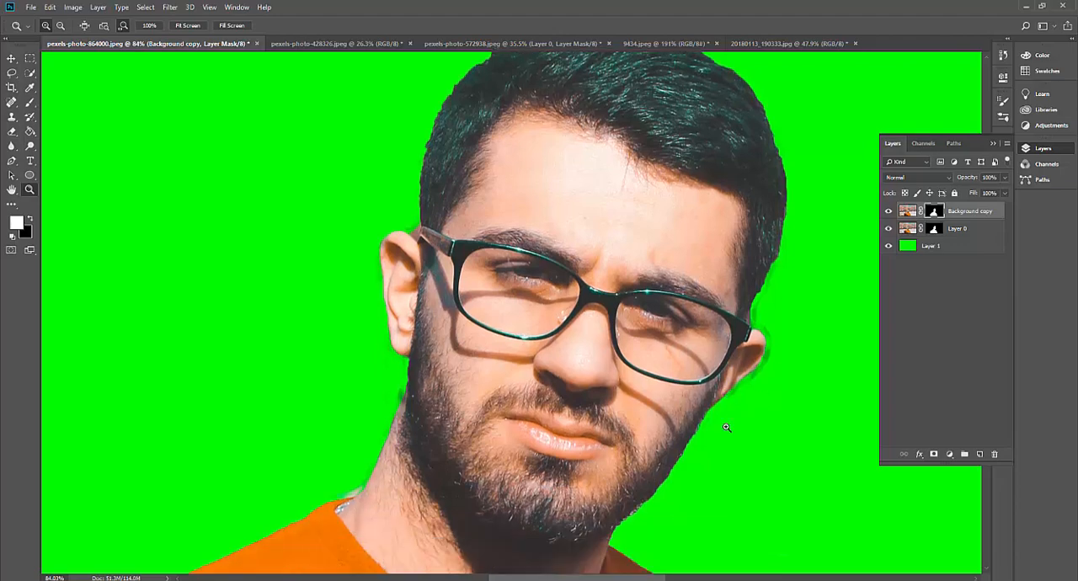
pyautogui.scroll(-4, 736, 407)
pyautogui.scroll(-2, 730, 436)
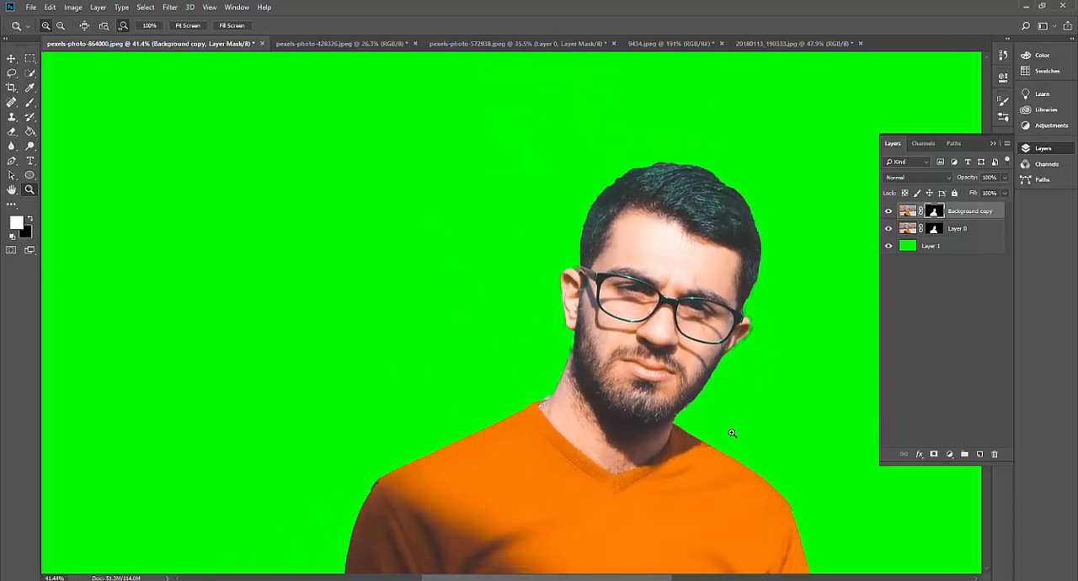
pyautogui.scroll(-2, 734, 397)
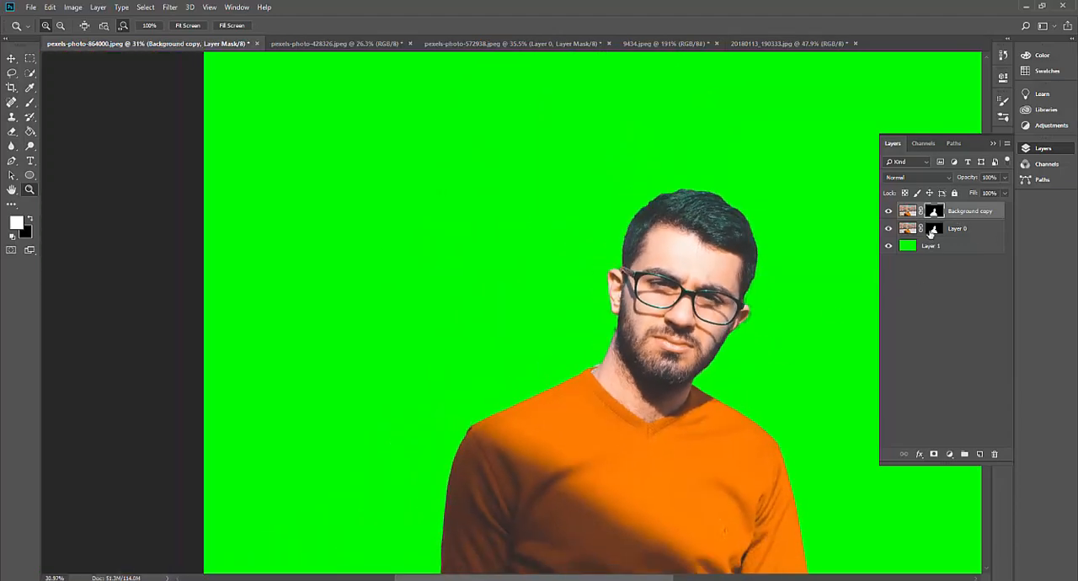
pyautogui.click(937, 230)
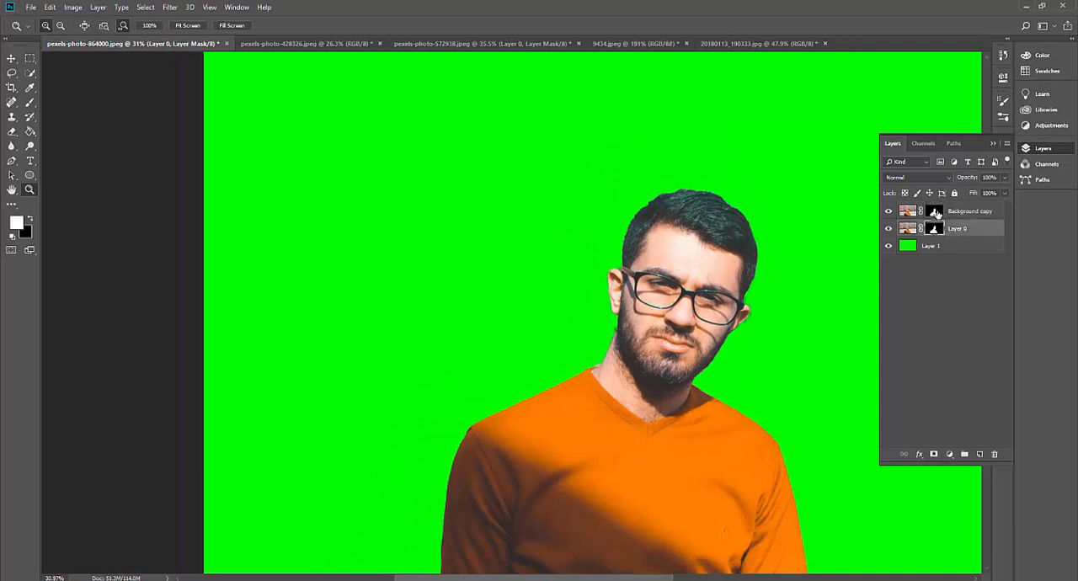
pyautogui.click(937, 215)
pyautogui.click(934, 231)
pyautogui.click(937, 215)
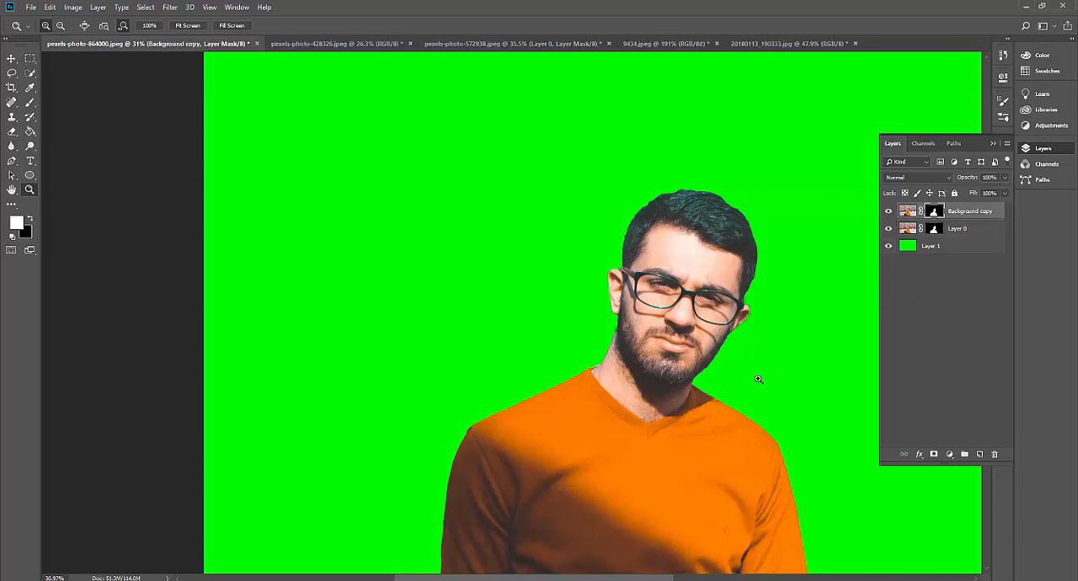
# Lasso the man's lower face and body, fill that area of the Background copy's mask with black, and deselect
pyautogui.moveTo(758, 380); pyautogui.dragTo(646, 316)
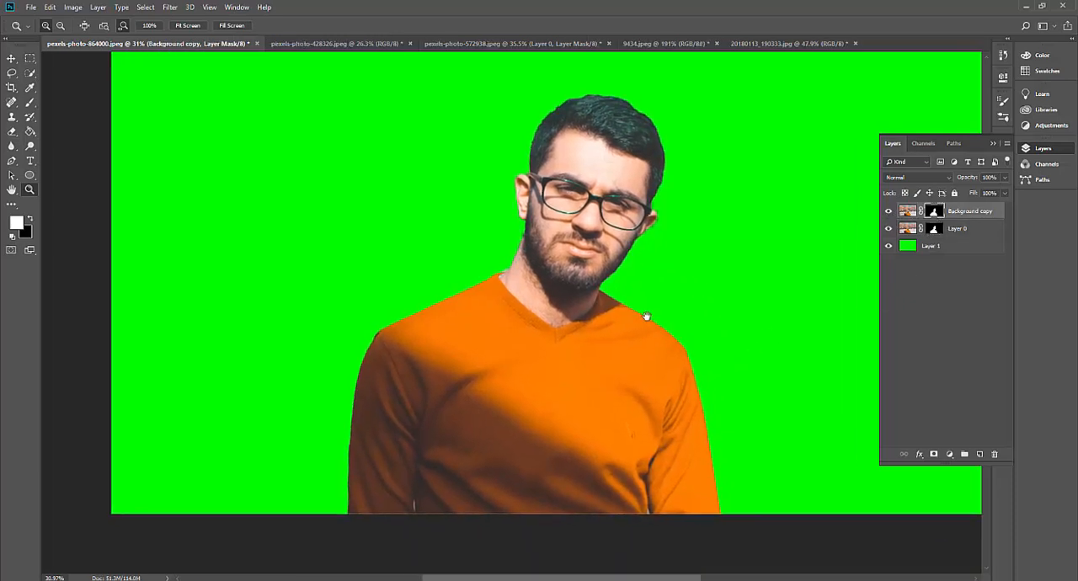
pyautogui.click(12, 73)
pyautogui.moveTo(498, 221)
pyautogui.mouseDown()
pyautogui.moveTo(526, 170)
pyautogui.moveTo(609, 173)
pyautogui.moveTo(633, 182)
pyautogui.moveTo(651, 211)
pyautogui.moveTo(659, 192)
pyautogui.moveTo(674, 203)
pyautogui.moveTo(675, 277)
pyautogui.moveTo(730, 372)
pyautogui.moveTo(750, 515)
pyautogui.moveTo(624, 565)
pyautogui.moveTo(445, 554)
pyautogui.moveTo(283, 511)
pyautogui.moveTo(363, 309)
pyautogui.moveTo(433, 232)
pyautogui.moveTo(495, 216)
pyautogui.mouseUp()
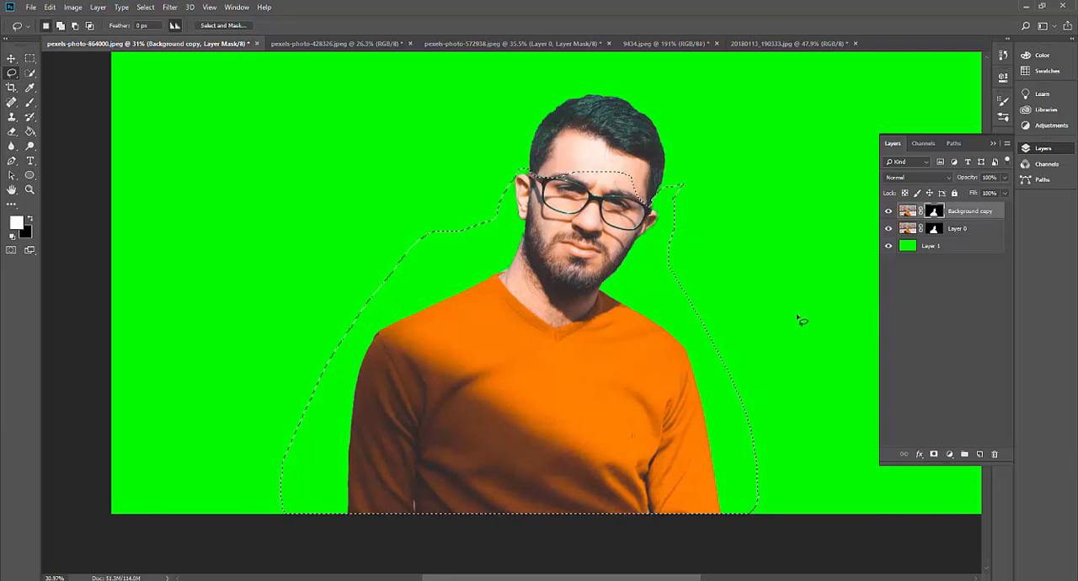
pyautogui.press('Delete')
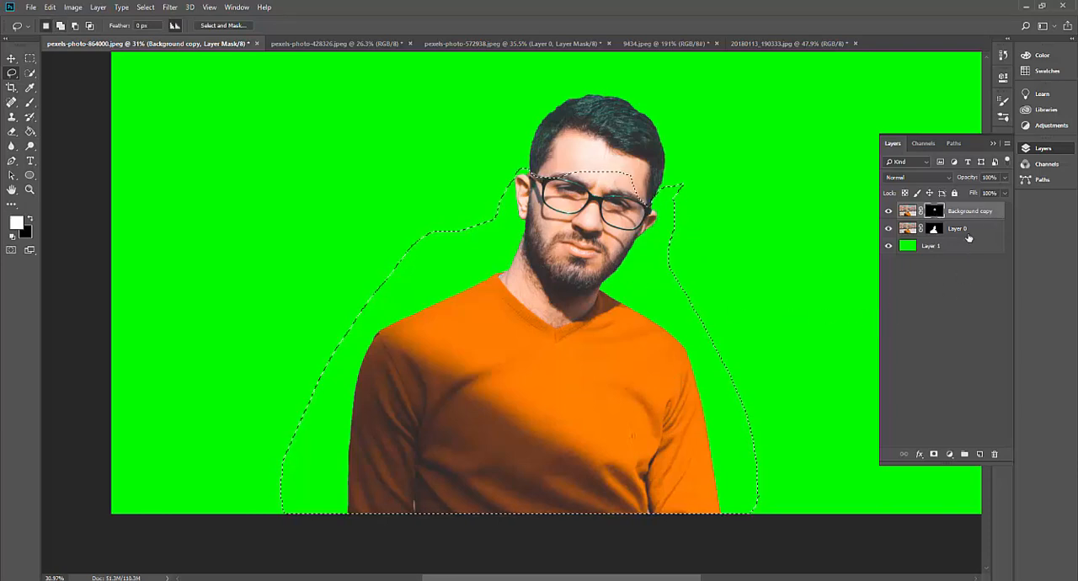
pyautogui.hotkey('ctrl', 'd')
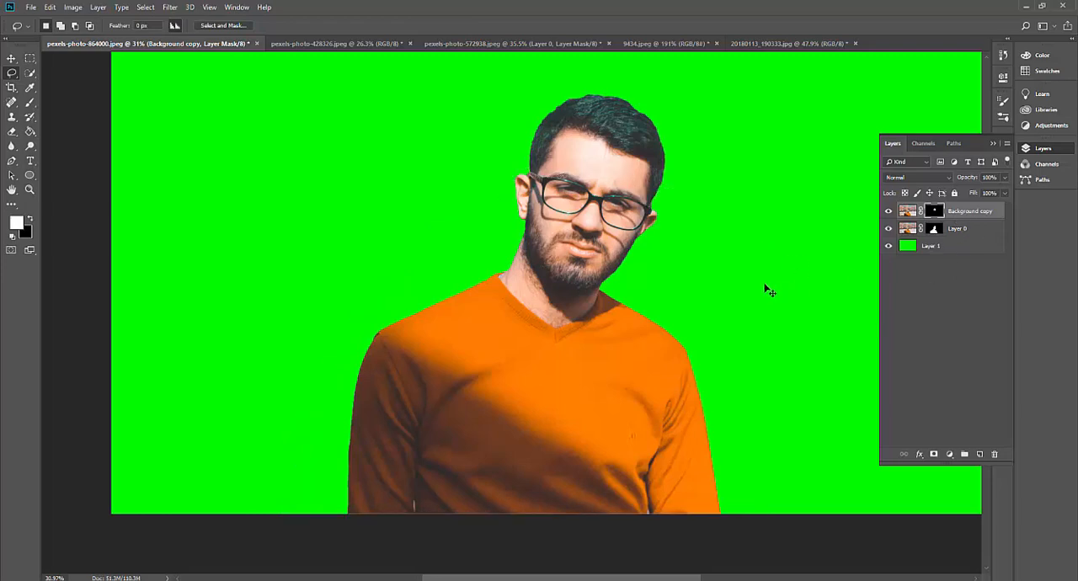
# Lasso the man's head above the glasses, fill that area of Layer 0's mask with black, and deselect
pyautogui.scroll(-2, 671, 203)
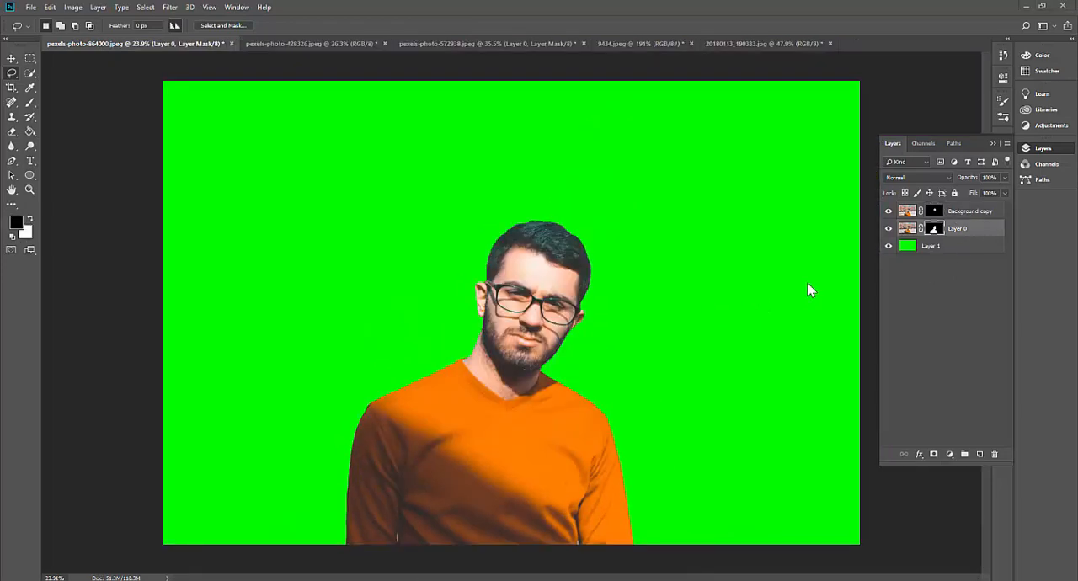
pyautogui.click(936, 231)
pyautogui.moveTo(630, 299)
pyautogui.mouseDown()
pyautogui.moveTo(612, 258)
pyautogui.moveTo(552, 205)
pyautogui.mouseUp()
pyautogui.moveTo(487, 281)
pyautogui.mouseDown()
pyautogui.moveTo(590, 313)
pyautogui.moveTo(615, 263)
pyautogui.mouseUp()
pyautogui.hotkey('alt', 'BackSpace')
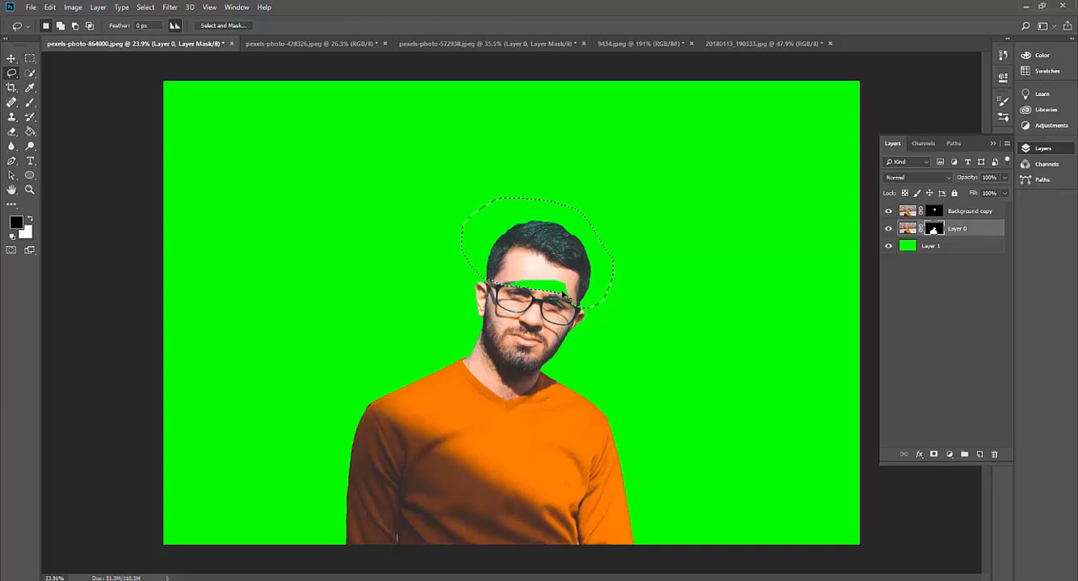
pyautogui.hotkey('ctrl', 'd')
# Brush white on the Background copy's mask across the forehead and glasses to close the green gap
pyautogui.click(937, 212)
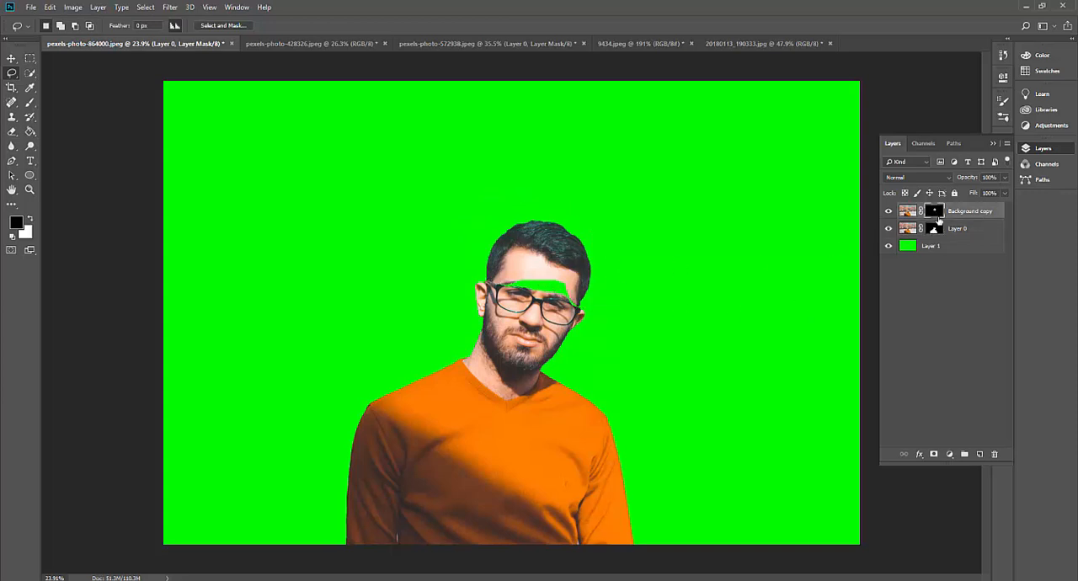
pyautogui.press('b')
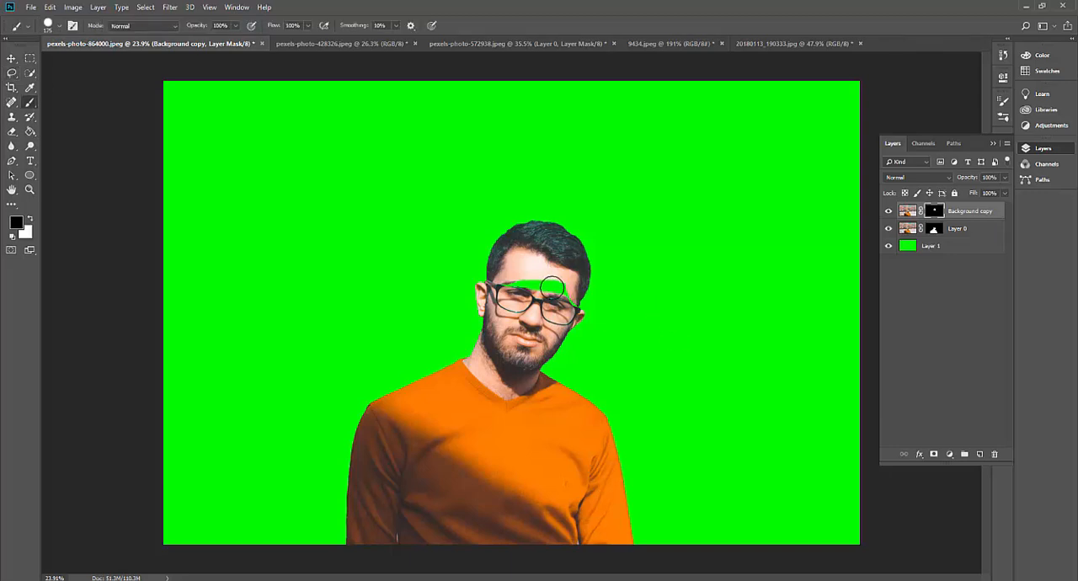
pyautogui.press('x')
pyautogui.moveTo(517, 288)
pyautogui.mouseDown()
pyautogui.moveTo(503, 288)
pyautogui.moveTo(575, 310)
pyautogui.mouseUp()
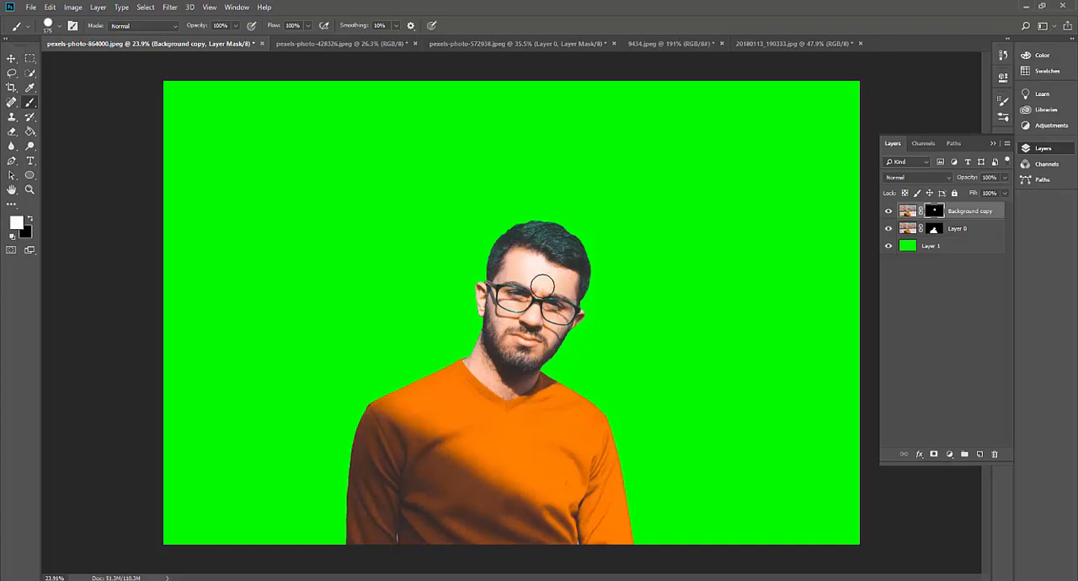
# Examine the combined head edges by hiding and reshowing the Background copy and Layer 0 in turn
pyautogui.press('z')
pyautogui.click(591, 243)
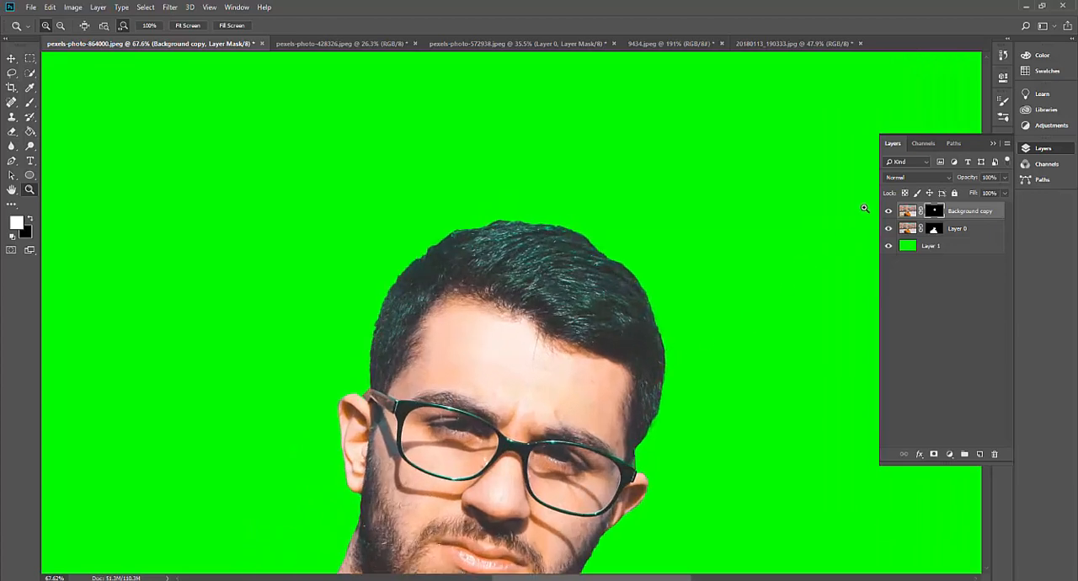
pyautogui.click(888, 211)
pyautogui.click(888, 211)
pyautogui.click(889, 230)
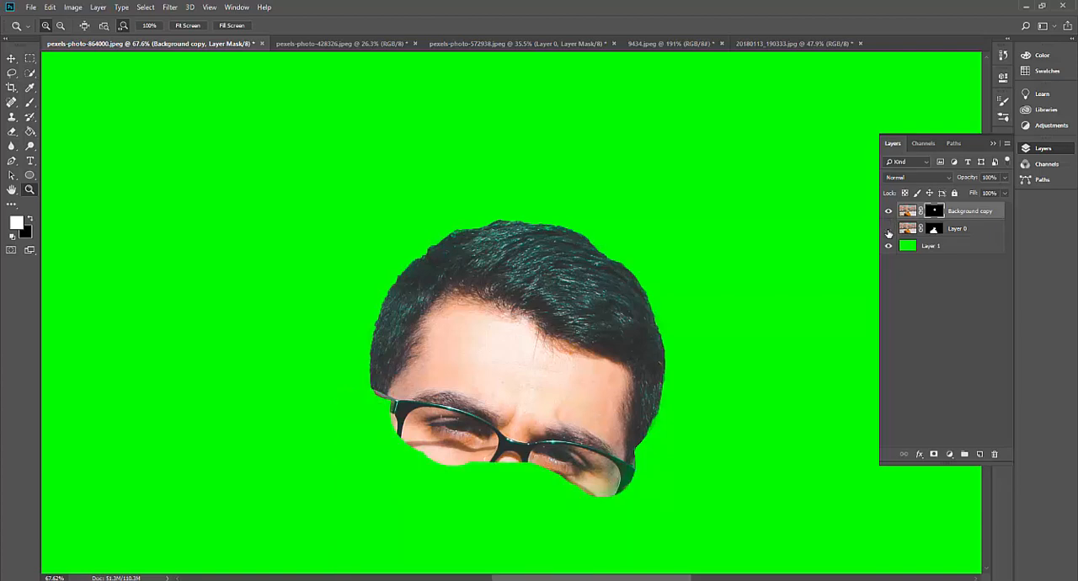
pyautogui.click(889, 230)
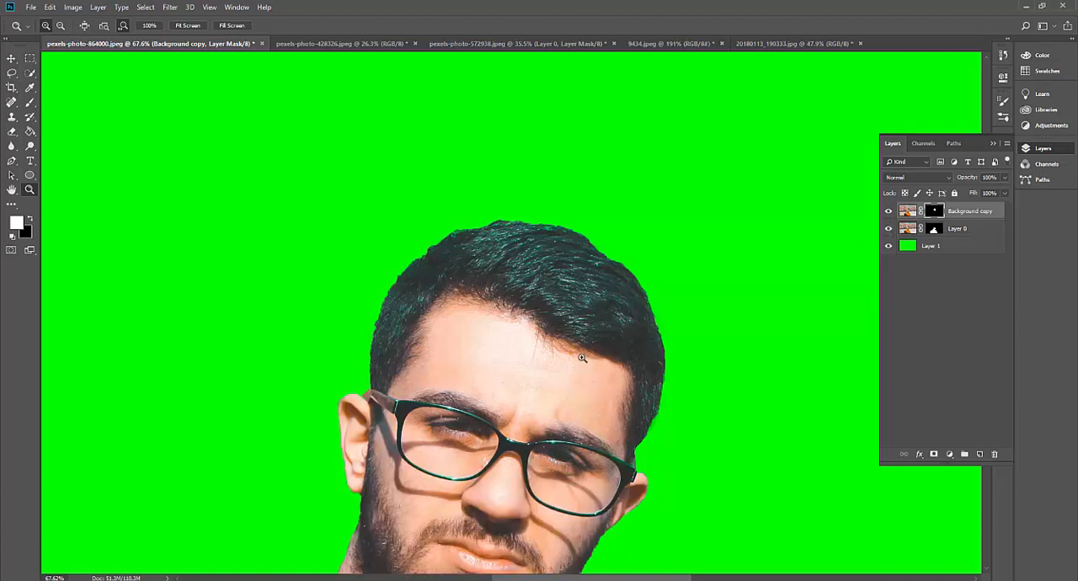
# Activate the Quick Selection tool with the Background copy's mask as the active target
pyautogui.moveTo(583, 359); pyautogui.dragTo(544, 362)
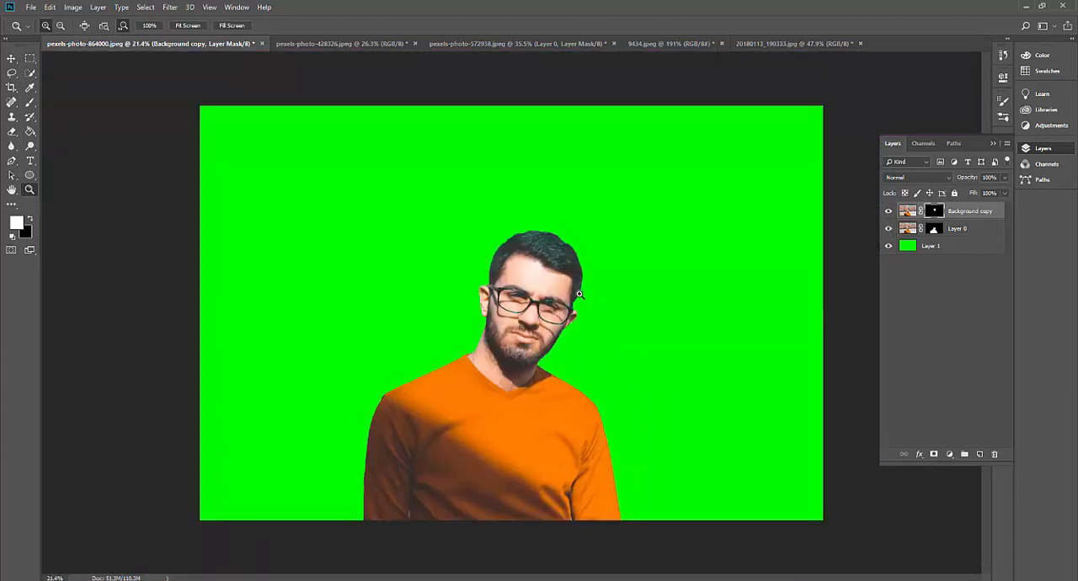
pyautogui.moveTo(580, 295)
pyautogui.mouseDown()
pyautogui.moveTo(596, 300)
pyautogui.moveTo(587, 301)
pyautogui.mouseUp()
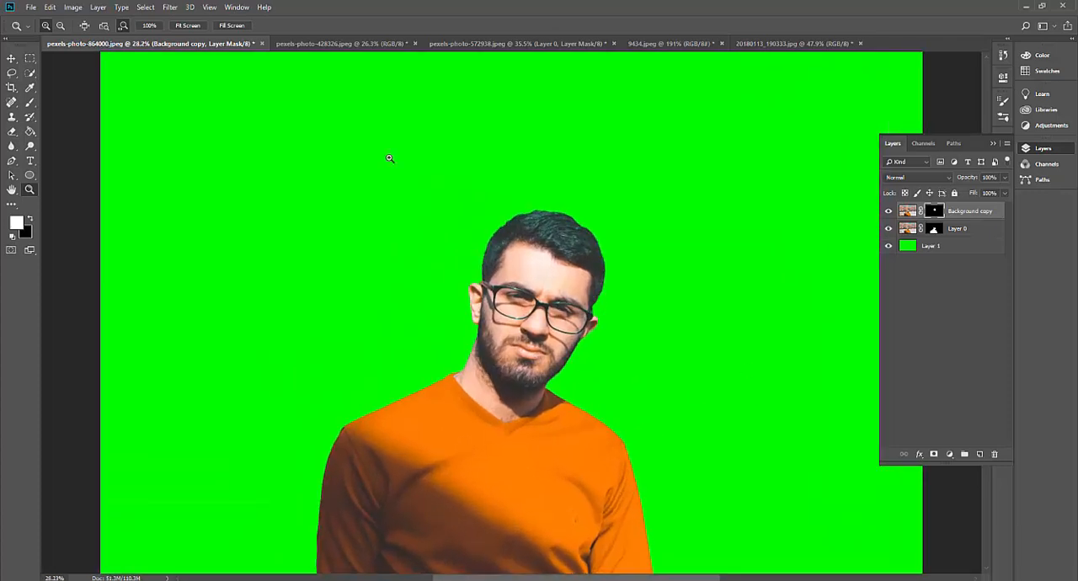
pyautogui.click(29, 73)
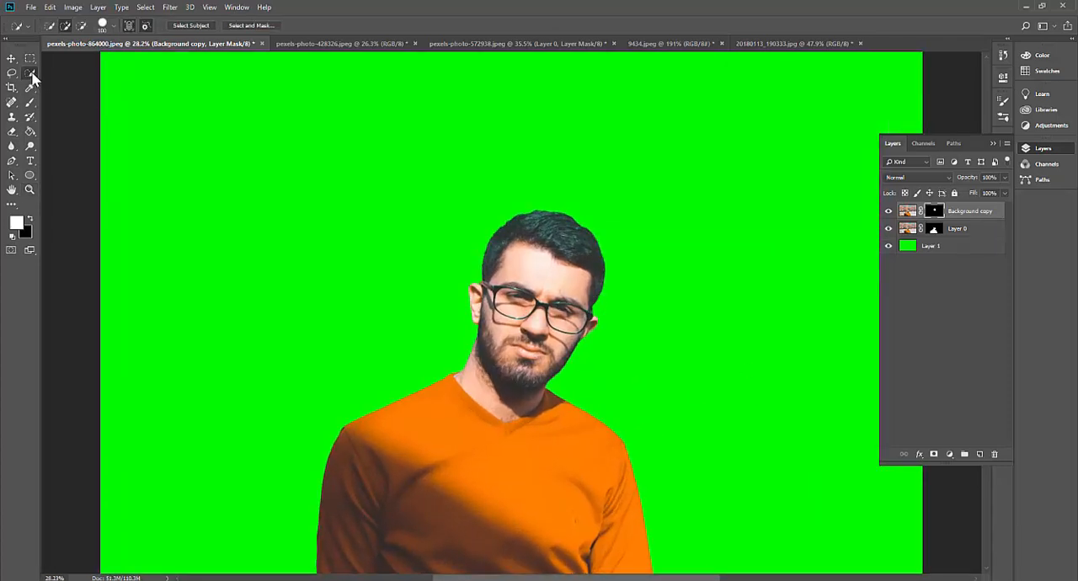